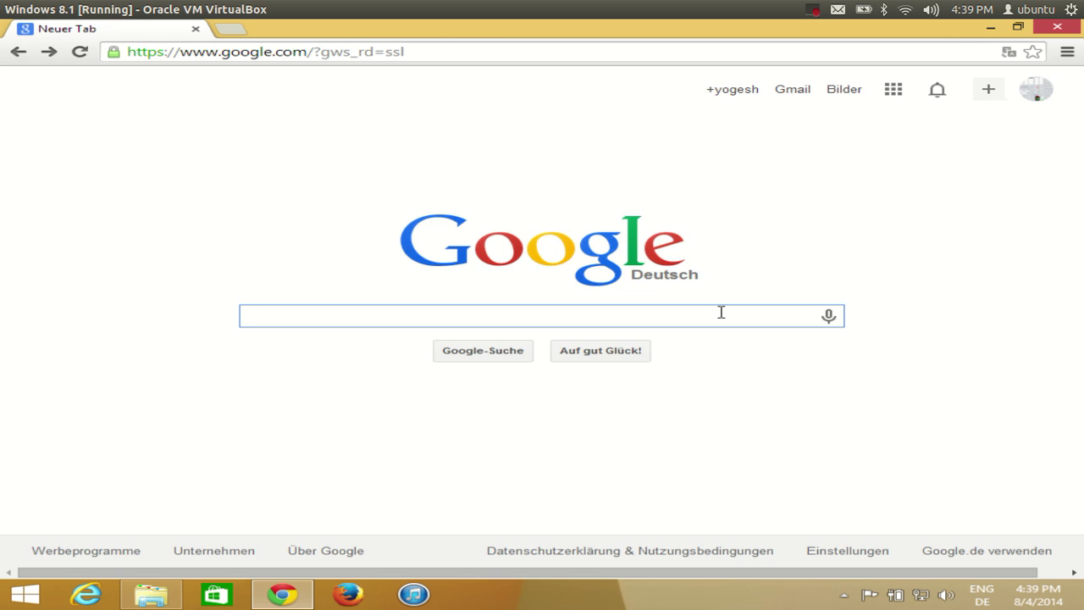
Run a Google search for 'xampp' in Chrome
type("x")
key("Return")
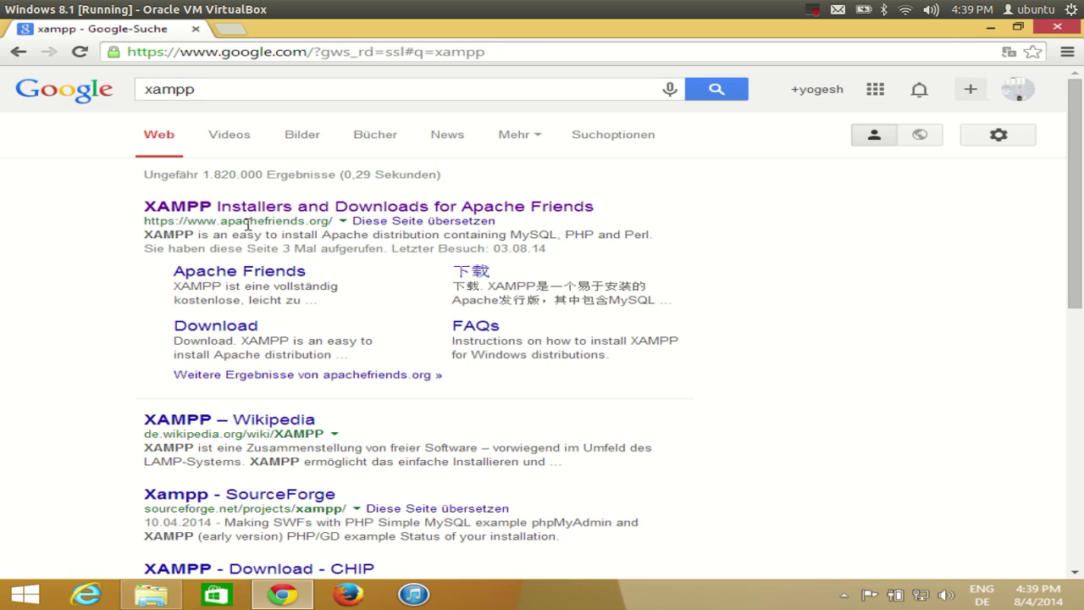
Open the apachefriends.org result and download the XAMPP for Windows v1.8.3 installer
left_click(349, 211)
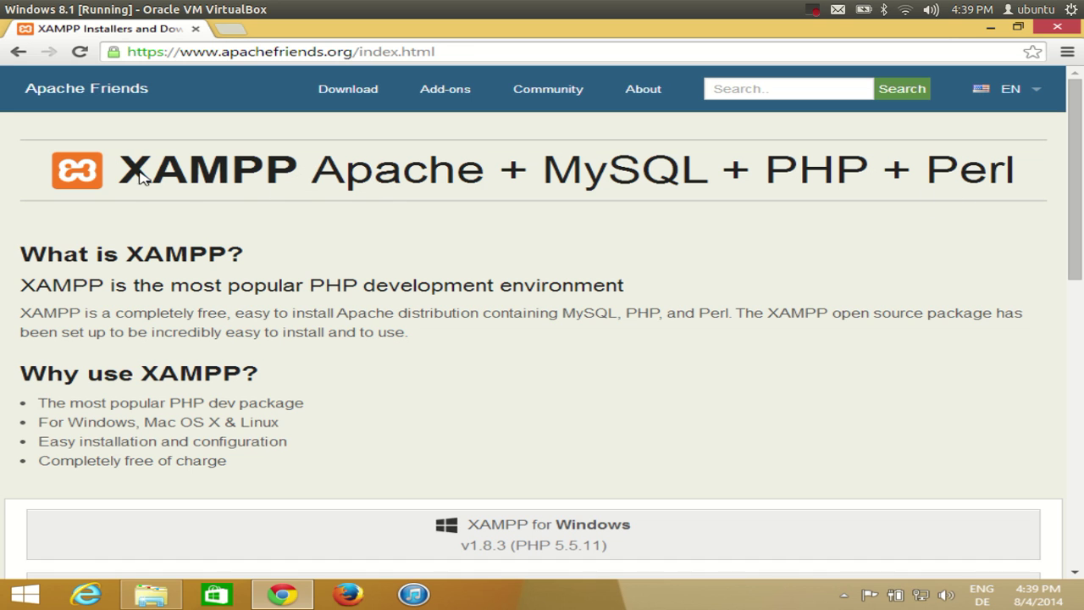
scroll(478, 288, "down", 2)
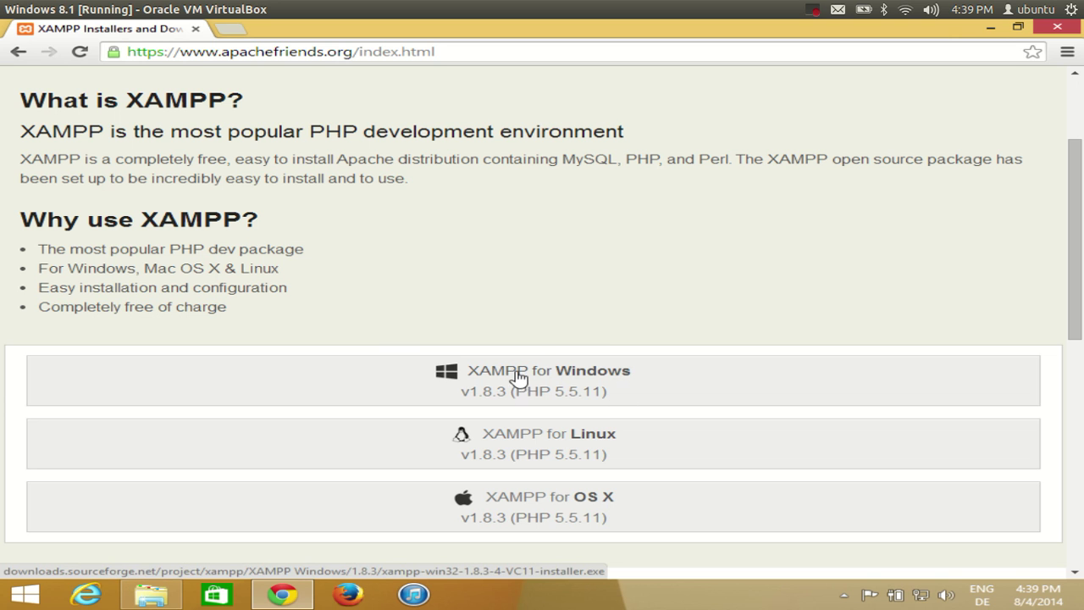
scroll(488, 325, "up", 2)
scroll(491, 324, "down", 4)
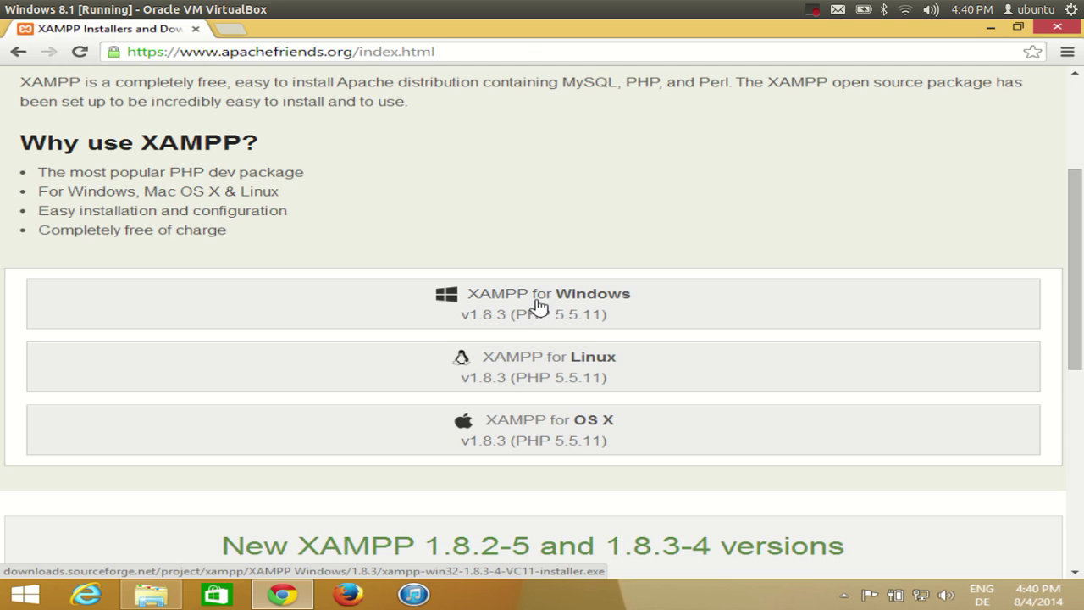
left_click(539, 305)
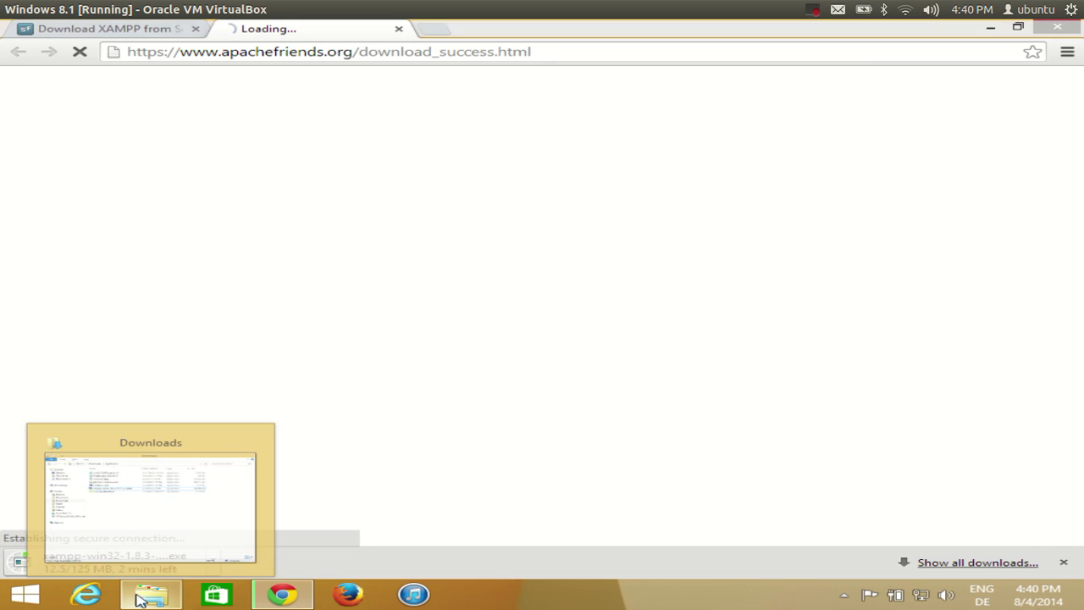
Run xampp-win32-1.8.3-4-VC11-installer from Downloads as administrator, then minimize Explorer and Chrome
left_click(142, 597)
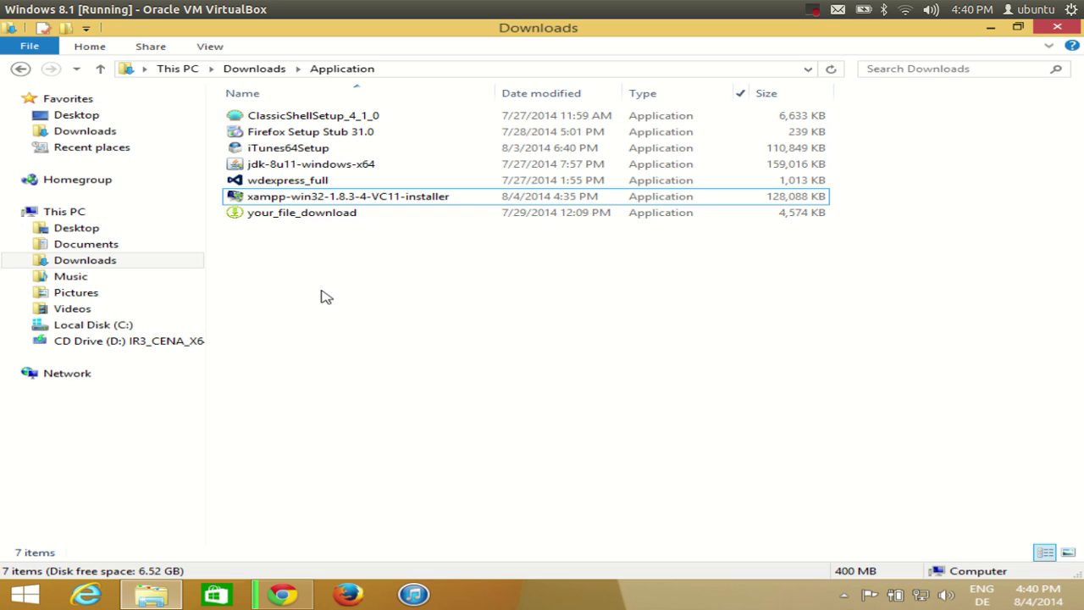
left_click(293, 202)
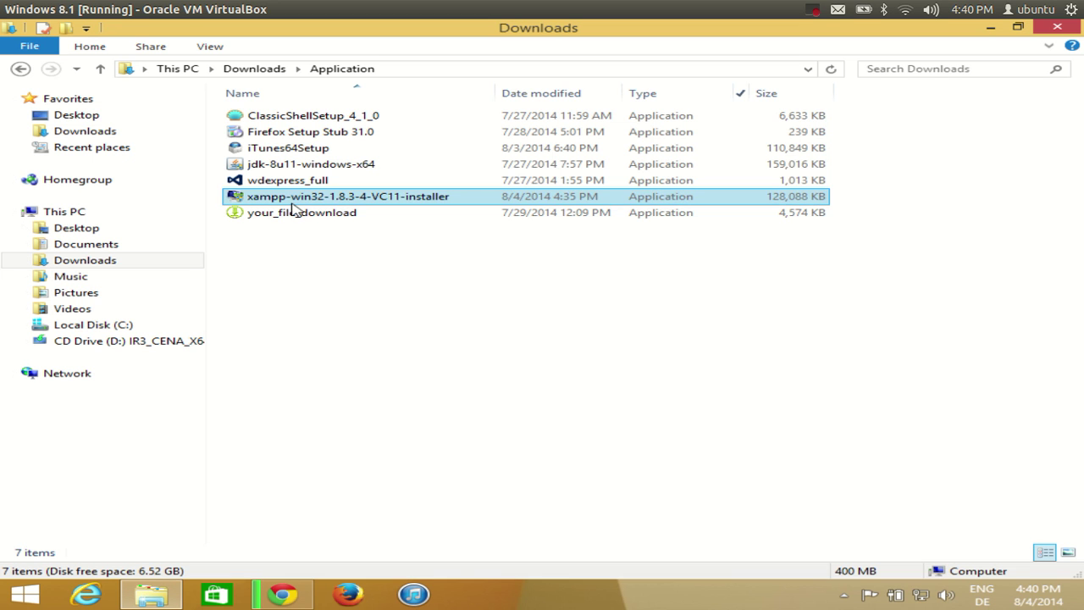
left_click(342, 198)
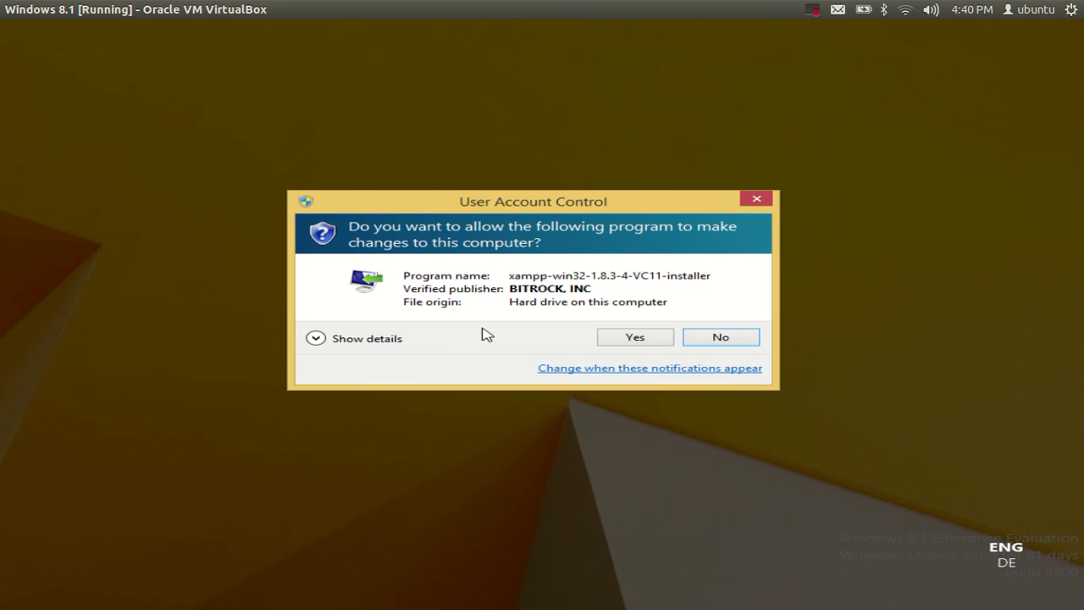
left_click(623, 340)
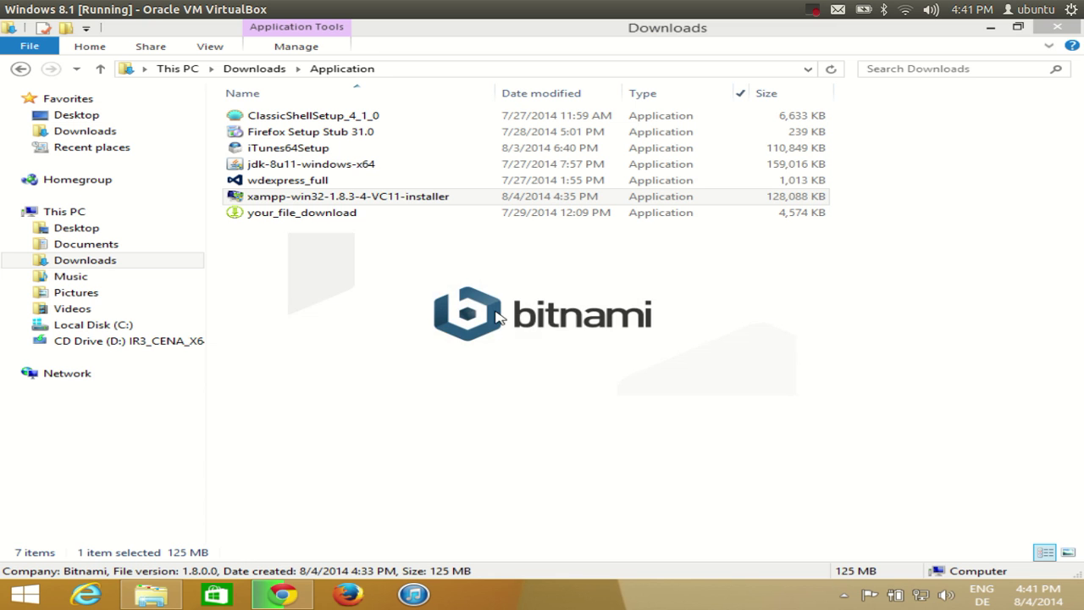
left_click(991, 30)
left_click(989, 34)
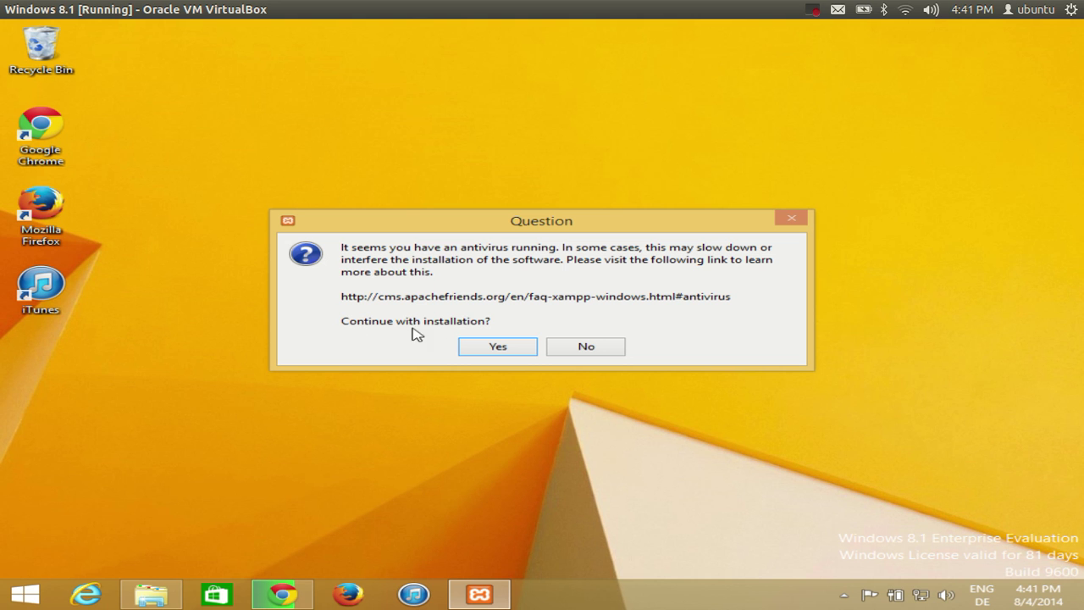
Accept the antivirus and UAC warnings and keep all default components selected
left_click(486, 349)
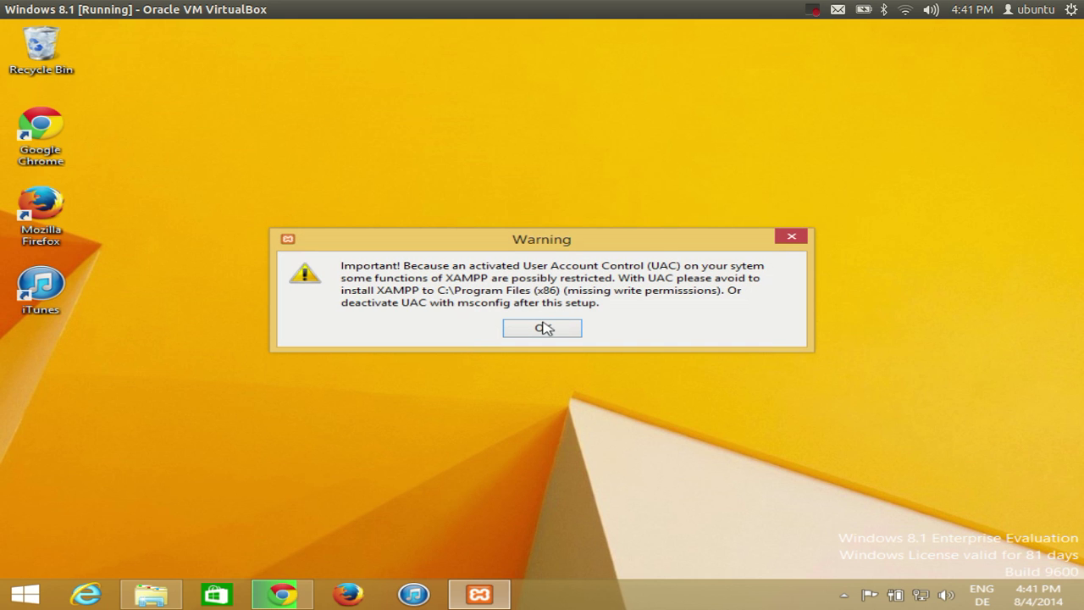
left_click(531, 330)
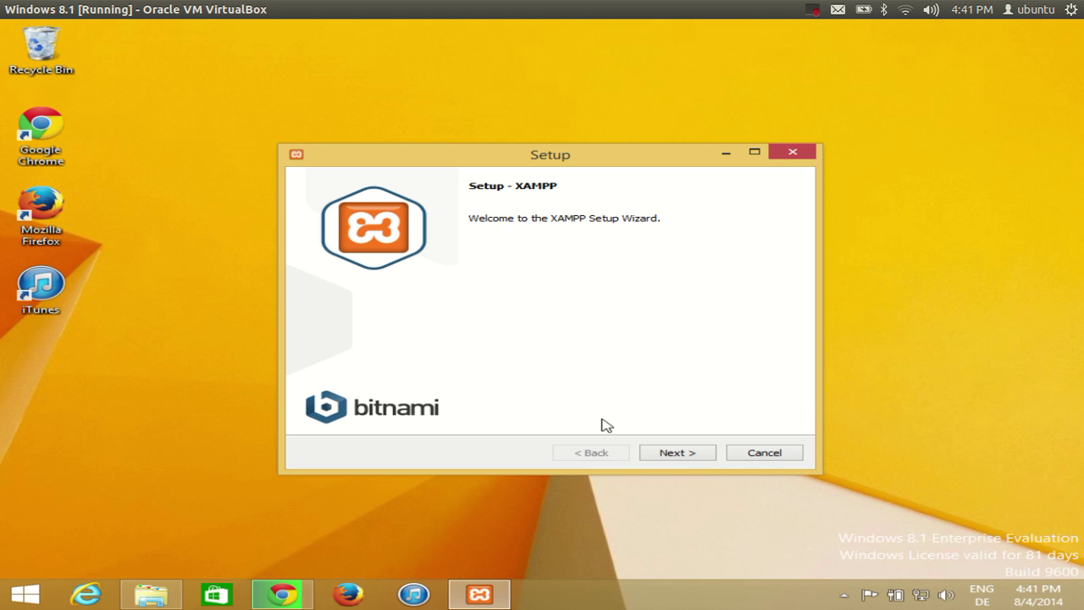
left_click(669, 454)
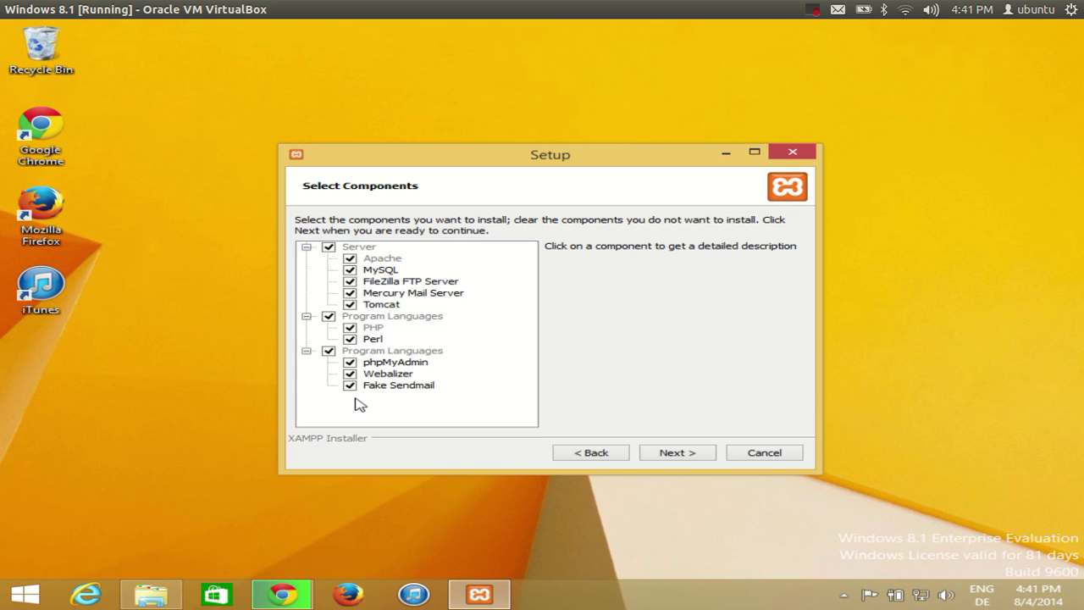
left_click(669, 454)
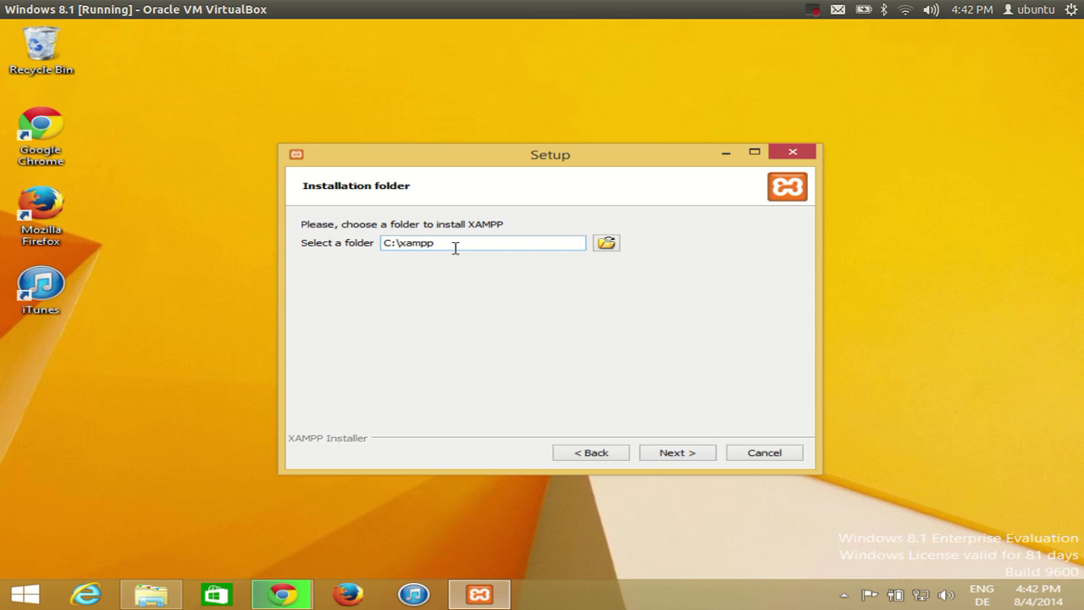
Keep C:\xampp as the installation folder, skip the Bitnami page, and minimize Firefox
left_click_drag(423, 248, 341, 234)
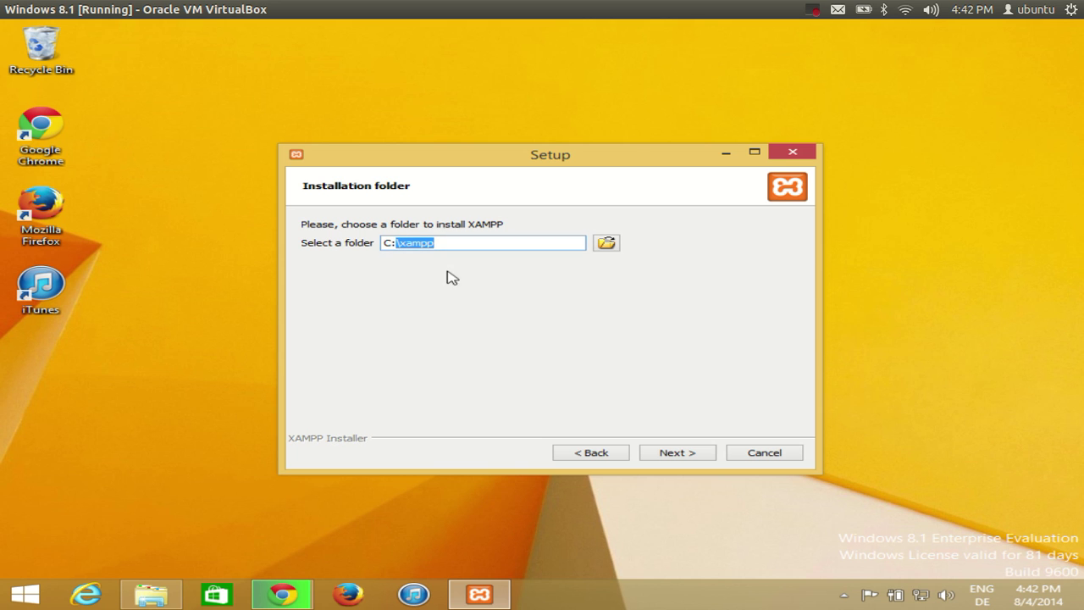
left_click(461, 241)
left_click_drag(462, 241, 392, 244)
left_click(448, 245)
left_click(654, 455)
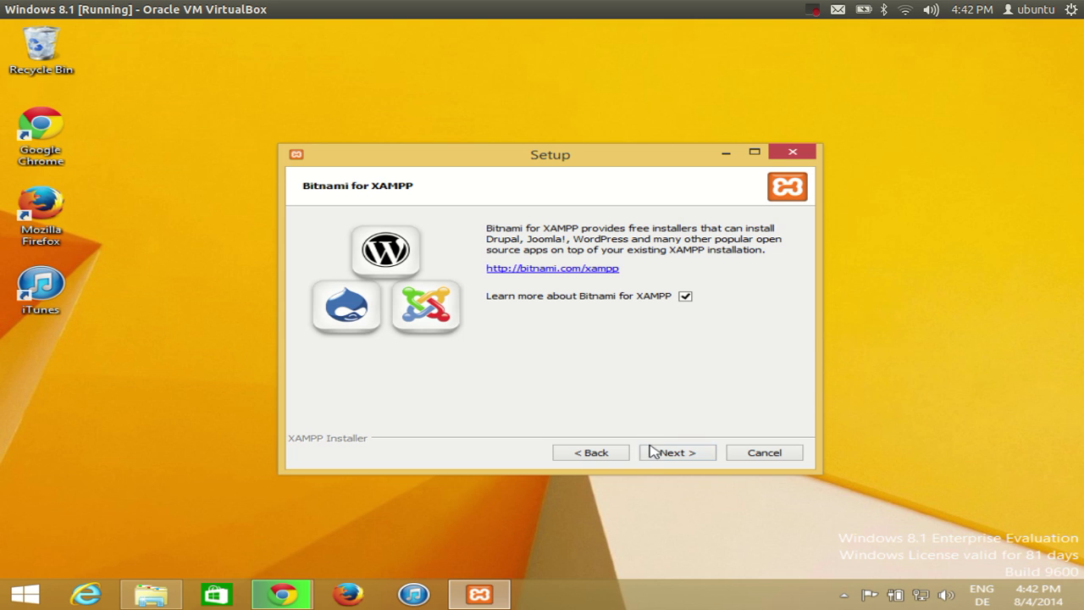
left_click(656, 454)
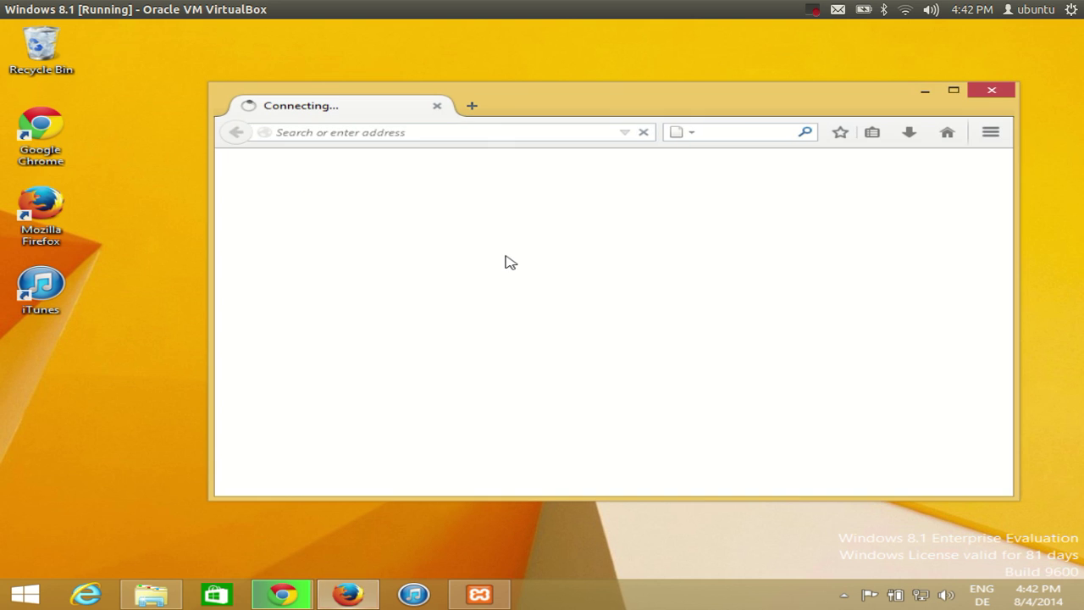
left_click(924, 91)
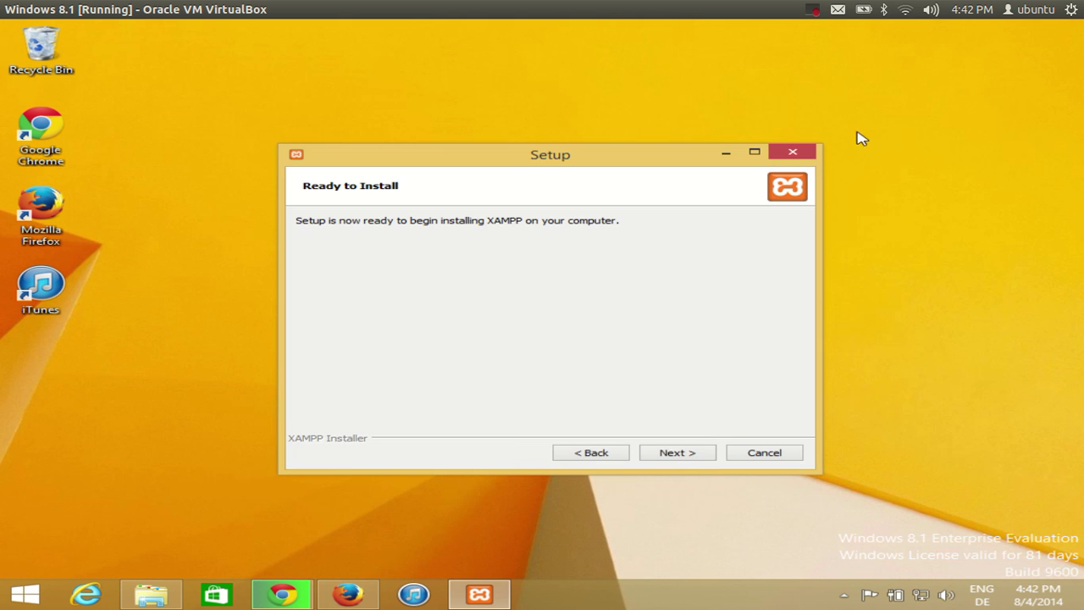
Install XAMPP and wait until the Completing the XAMPP Setup Wizard page appears
left_click(676, 454)
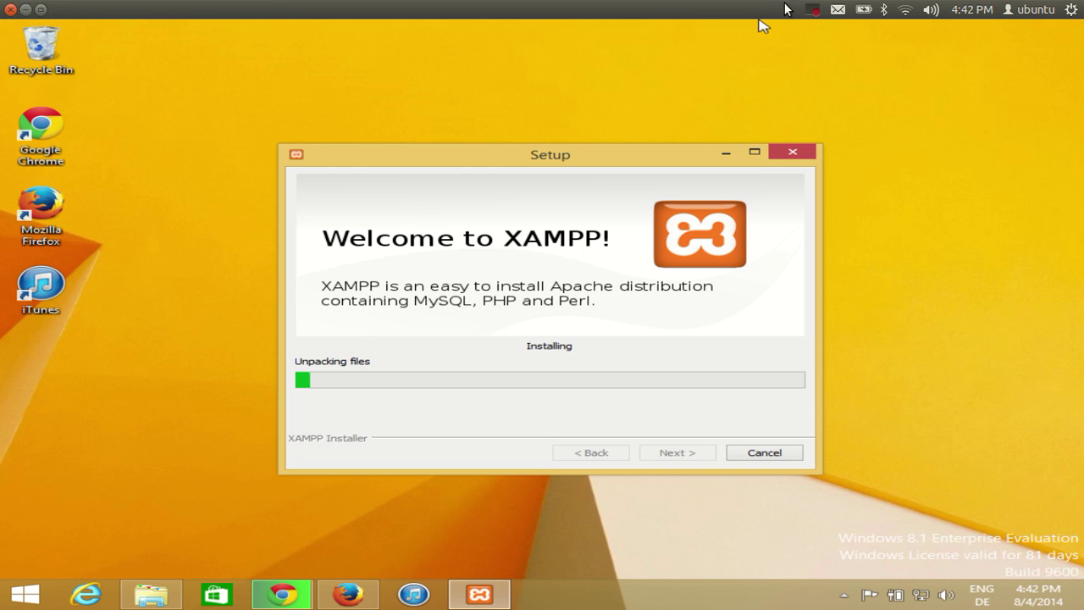
left_click(813, 10)
left_click(819, 50)
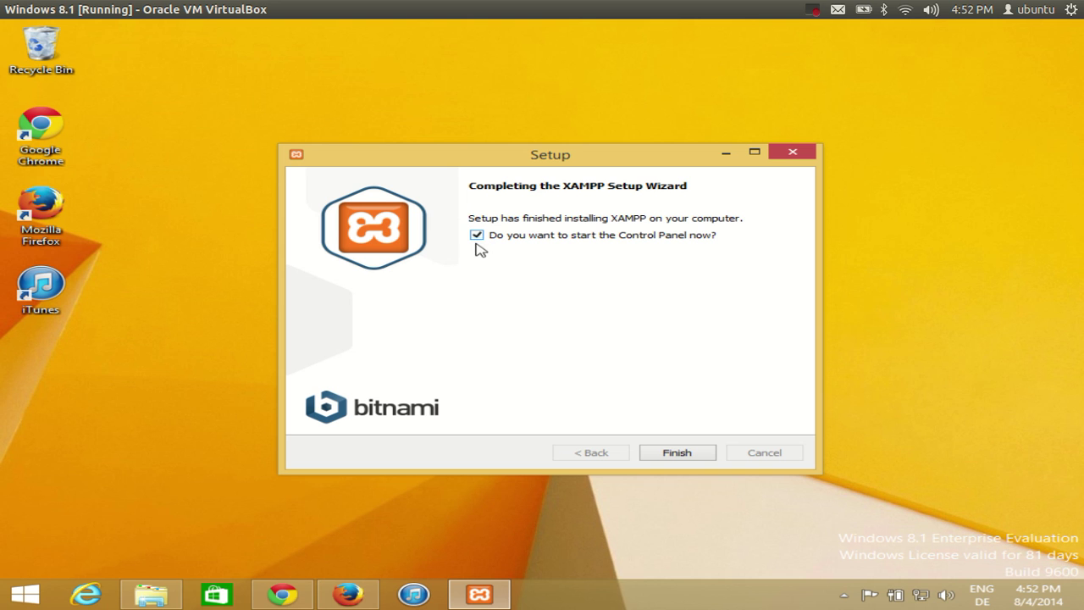
Finish the wizard to launch XAMPP Control Panel and reposition its window
left_click(668, 457)
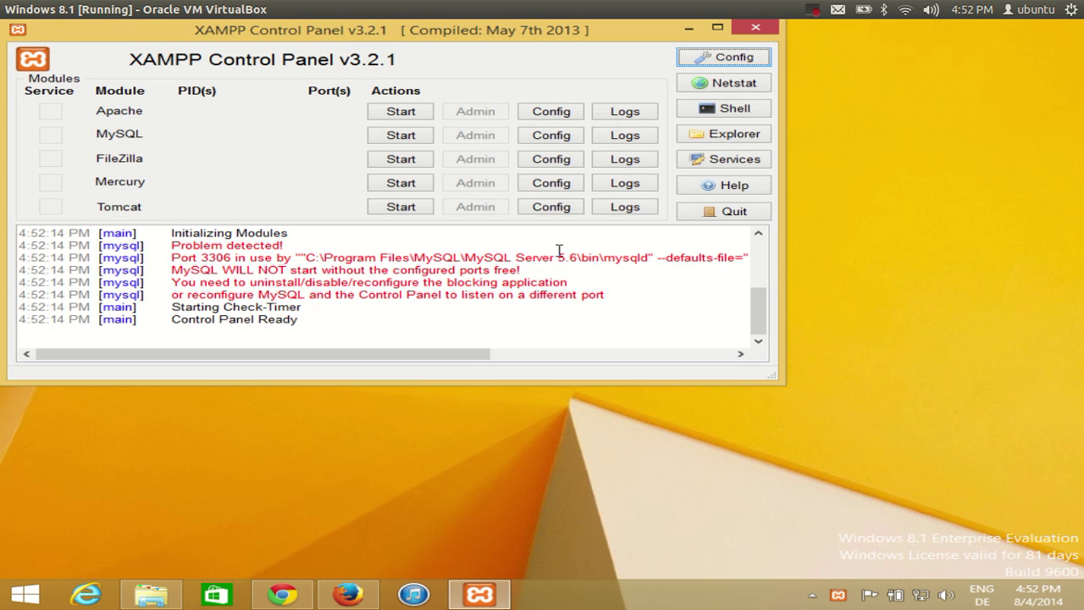
left_click_drag(406, 40, 546, 119)
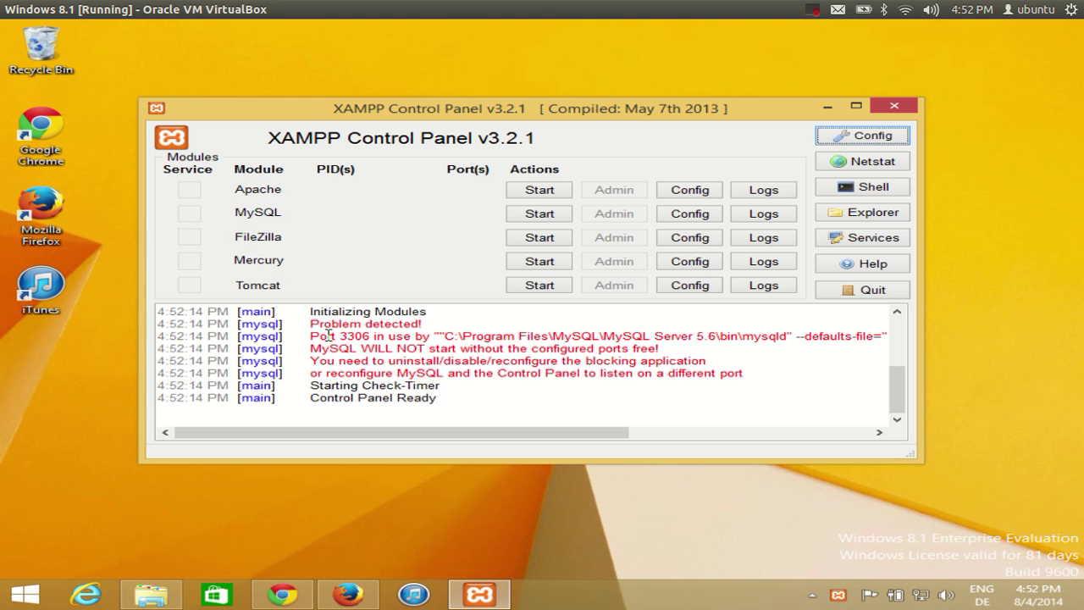
left_click(813, 11)
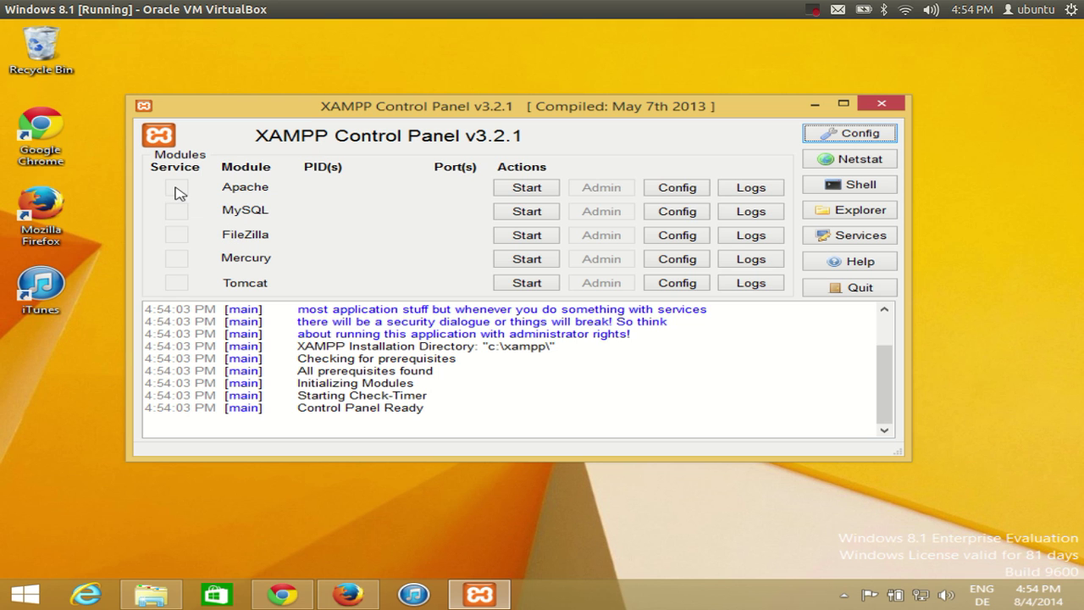
Start Apache and allow it through the firewall on private and public networks
left_click(523, 188)
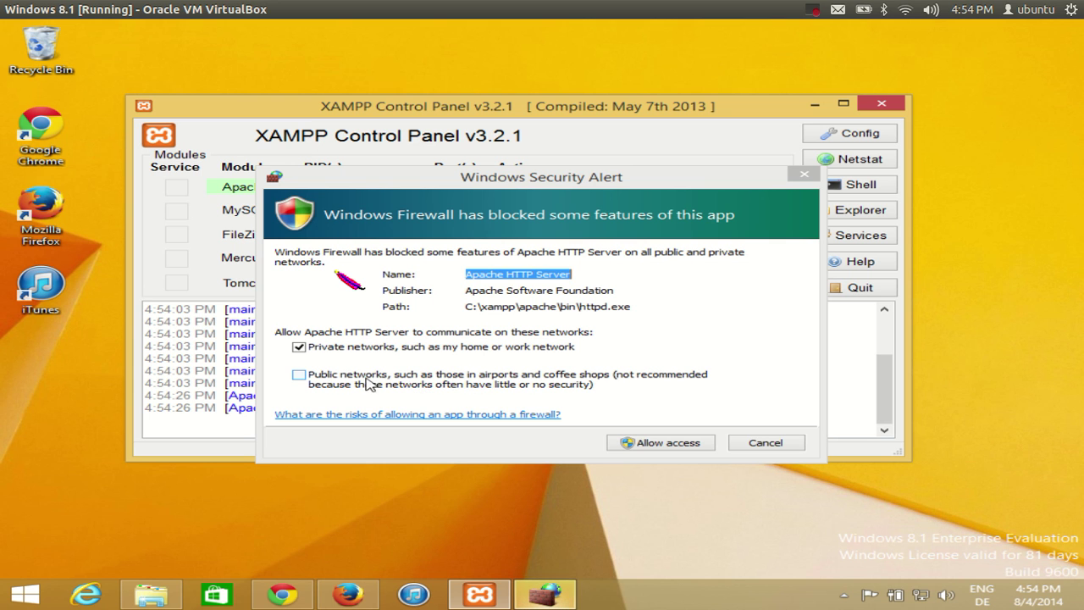
left_click(298, 378)
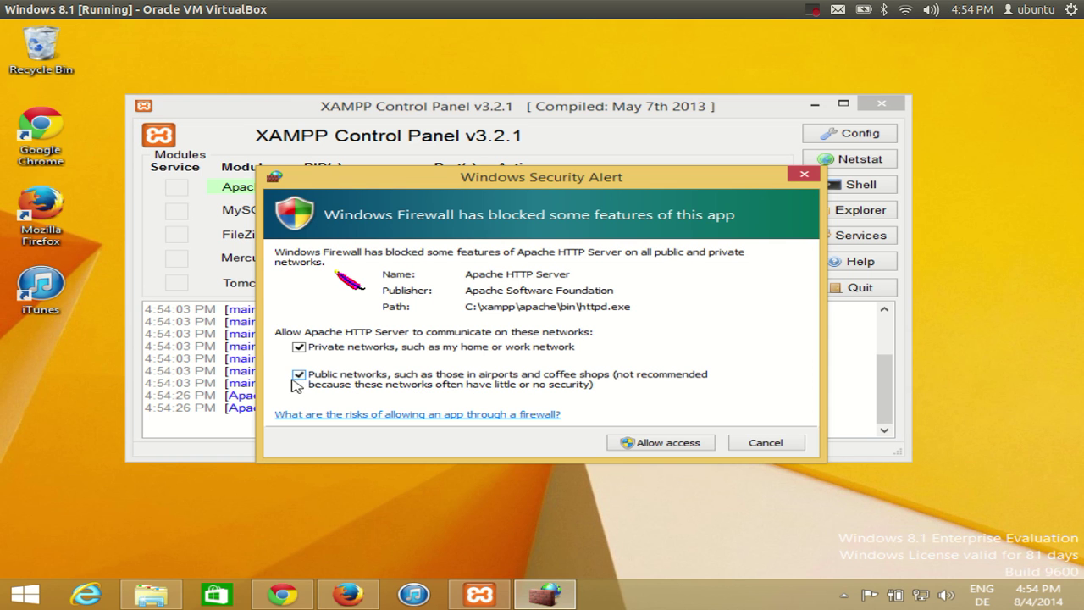
left_click(641, 445)
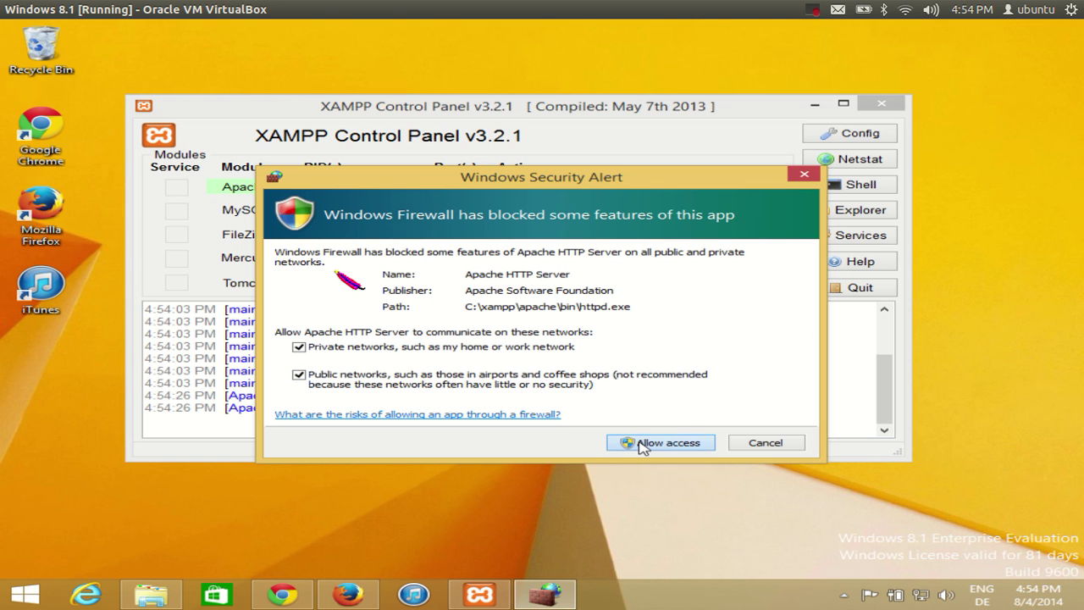
left_click(678, 442)
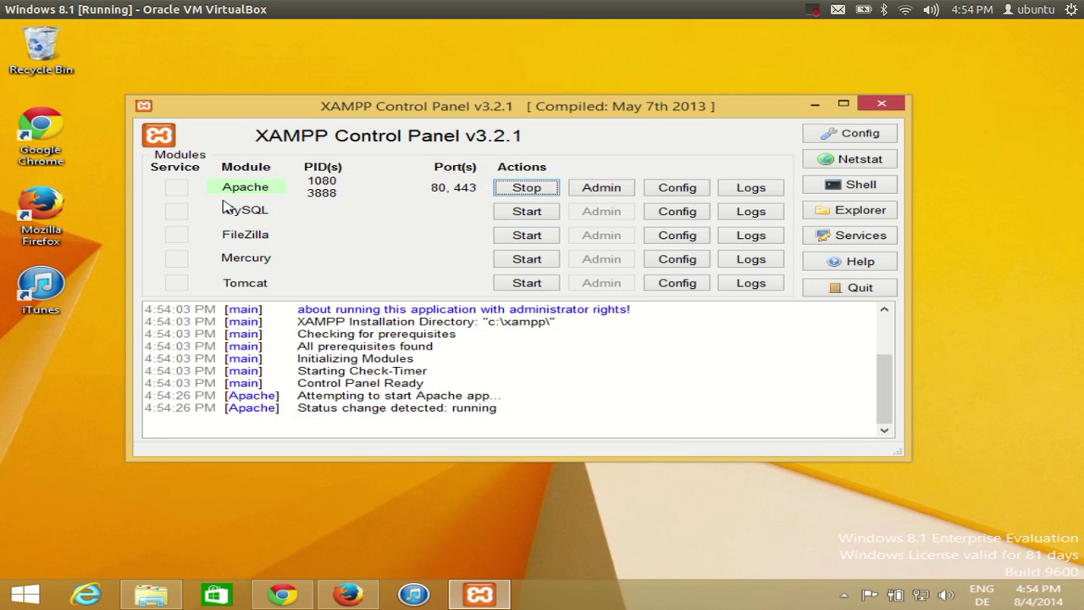
Start the MySQL service so it runs on port 3306
left_click(524, 213)
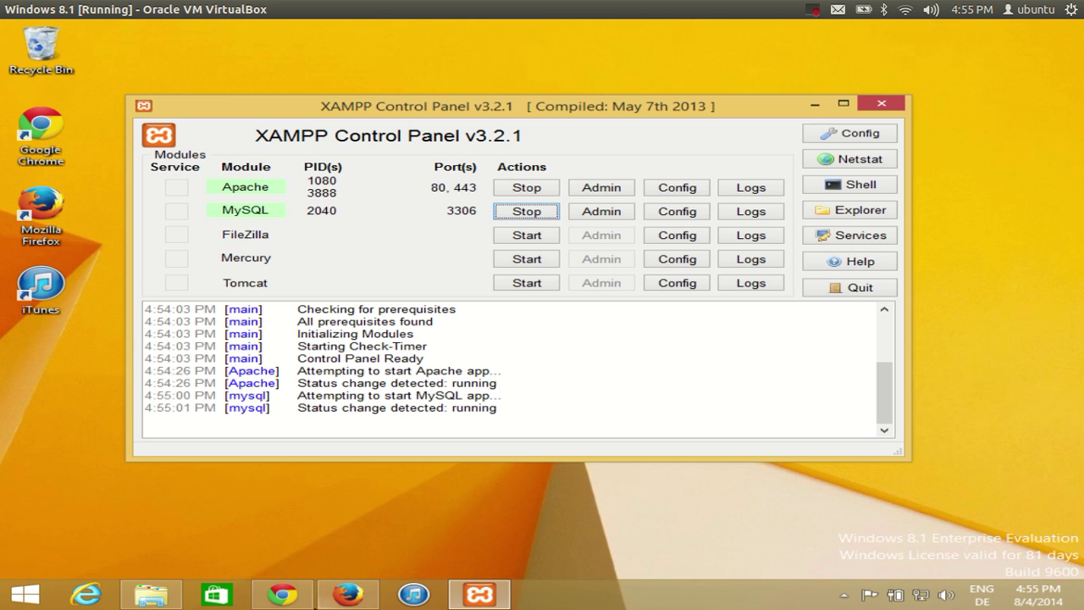
In Chrome, open a fresh tab and close the old apachefriends tabs
left_click(298, 598)
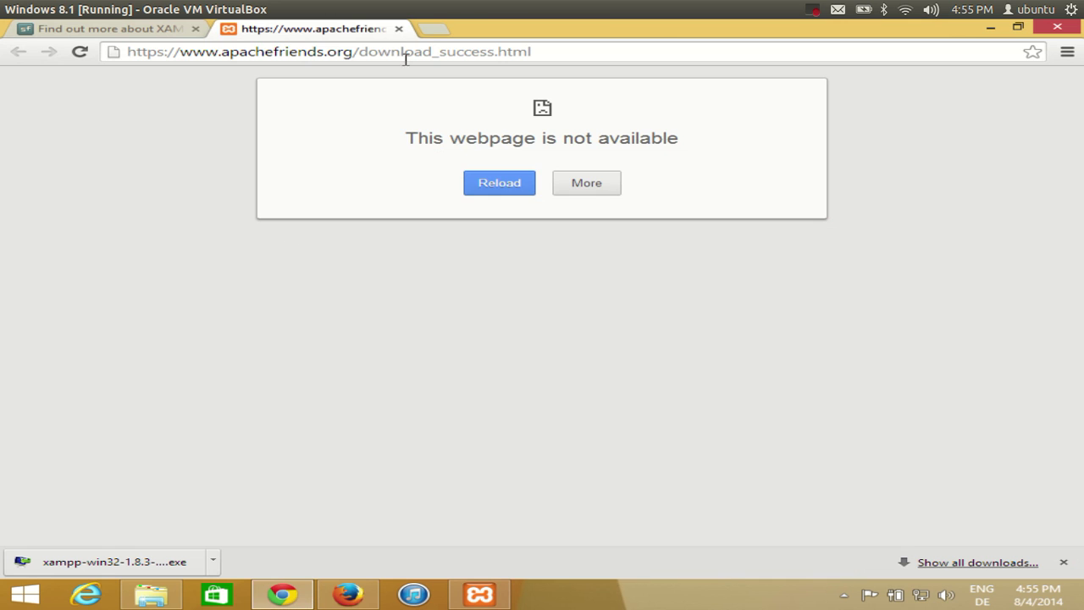
left_click(433, 29)
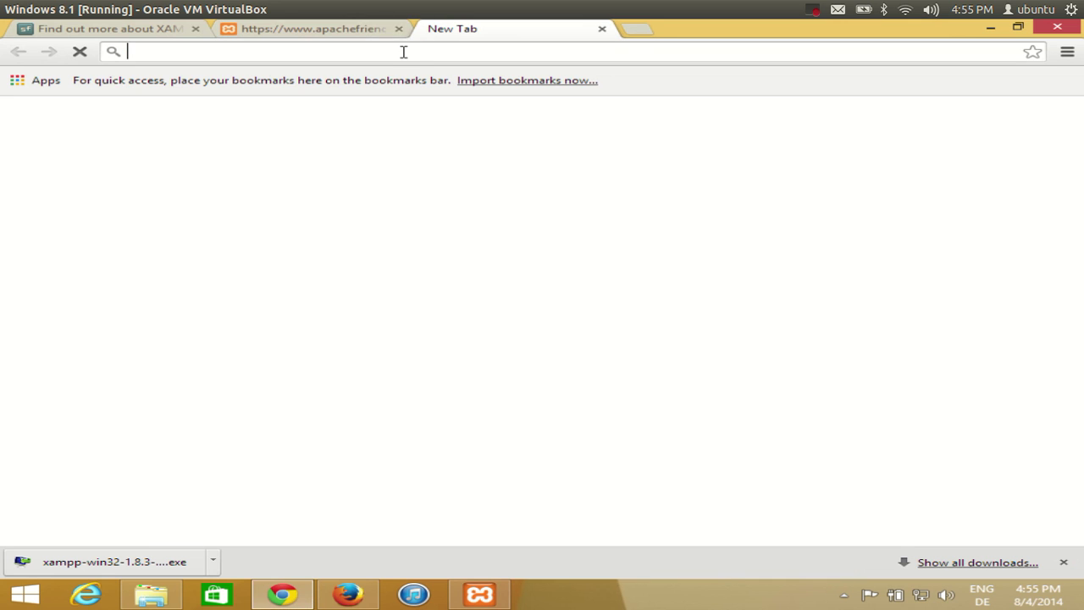
left_click(399, 28)
left_click(195, 29)
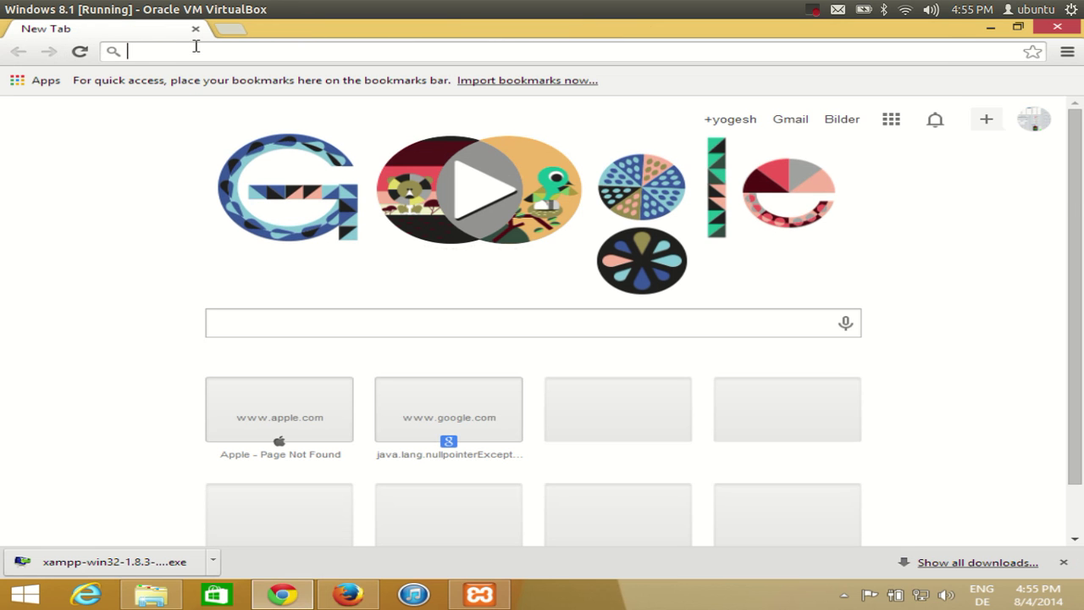
Load localhost, dismiss the downloads bar, and open the XAMPP welcome page in English
type("localh")
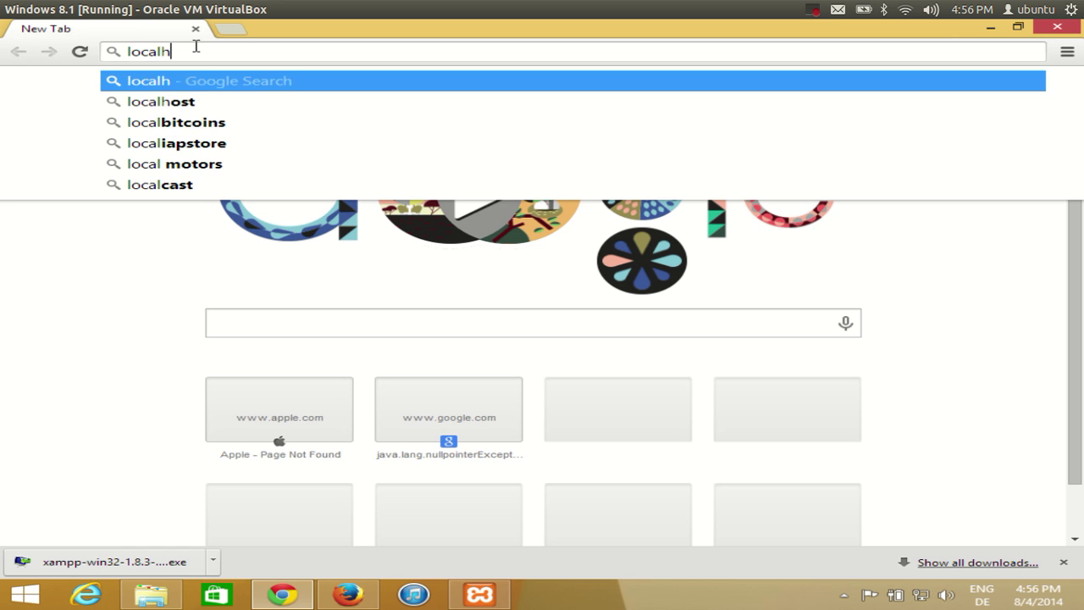
type("ost")
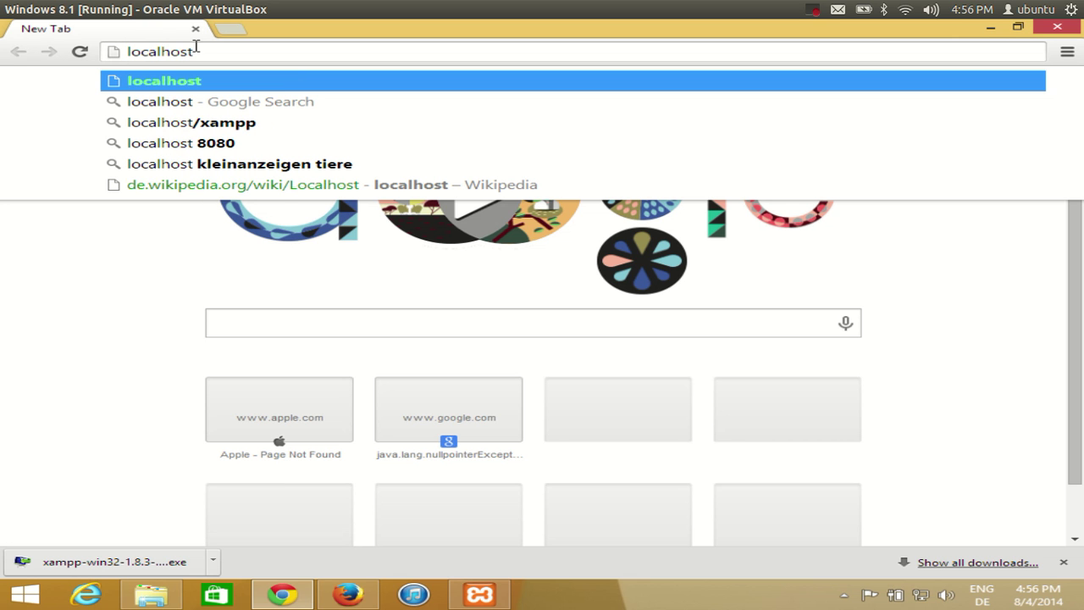
key("Return")
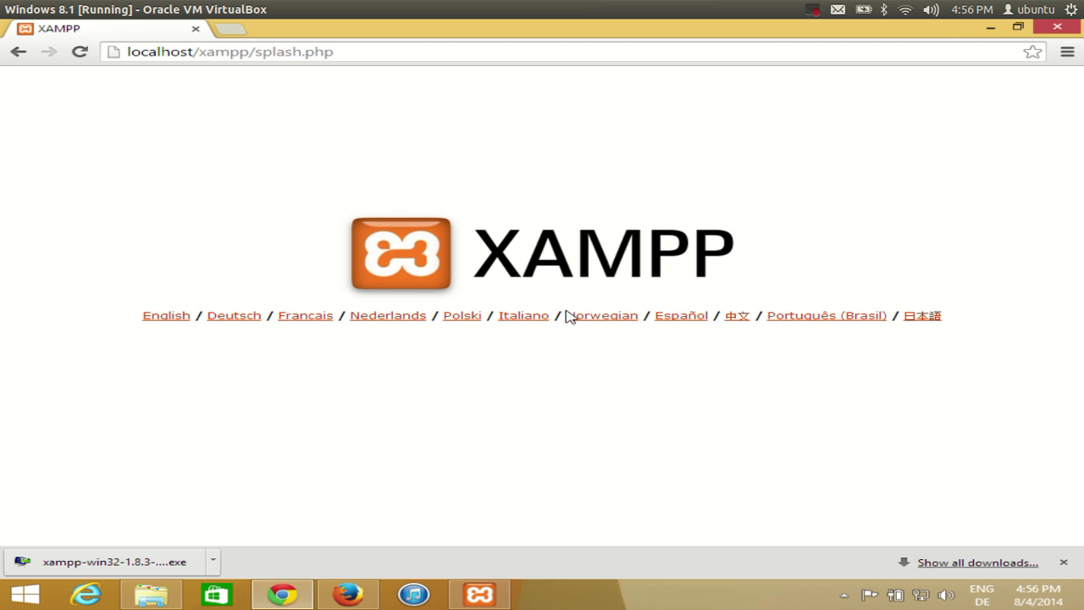
left_click(1061, 561)
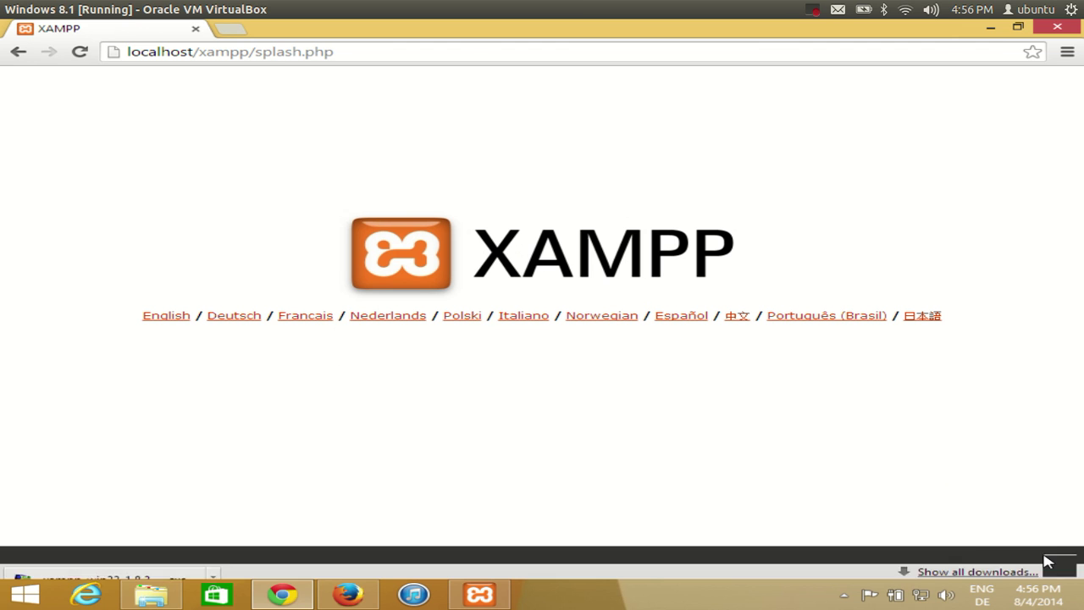
left_click(156, 317)
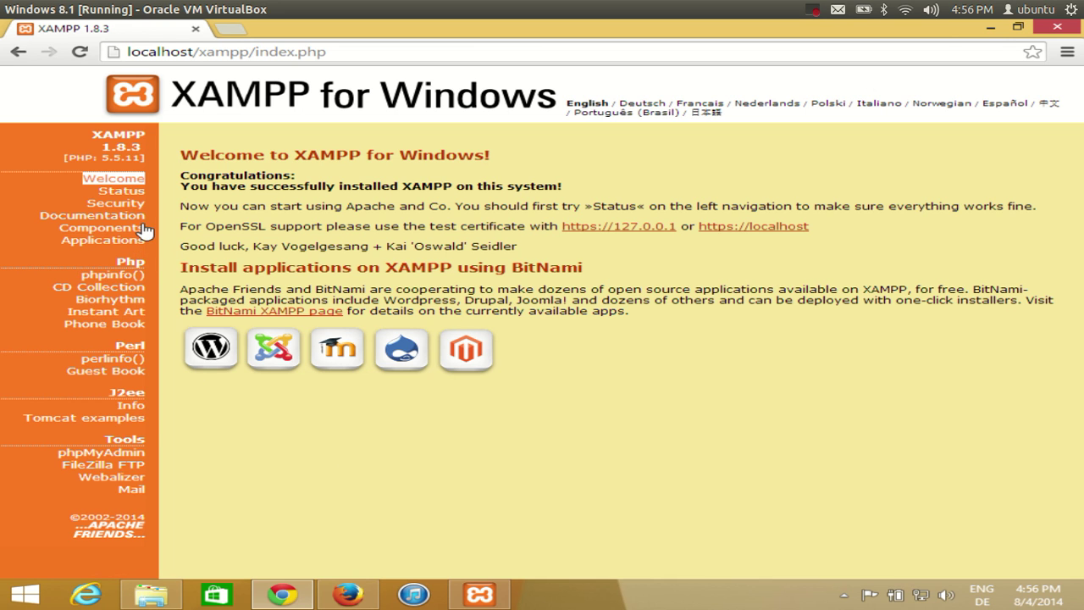
Open the Security page from the XAMPP sidebar to review the unsecure items
left_click(127, 203)
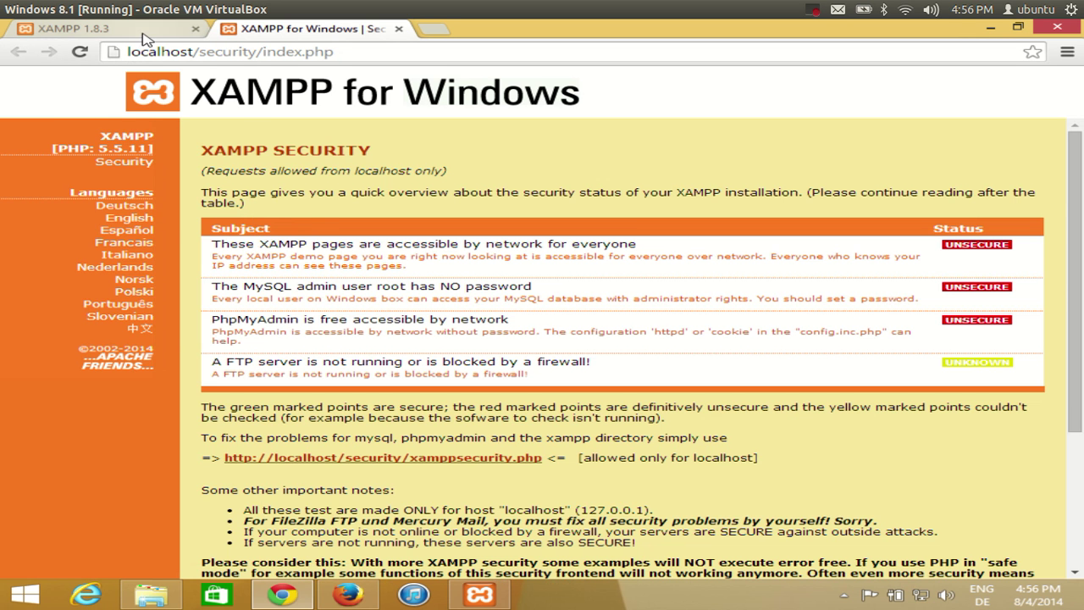
left_click(138, 29)
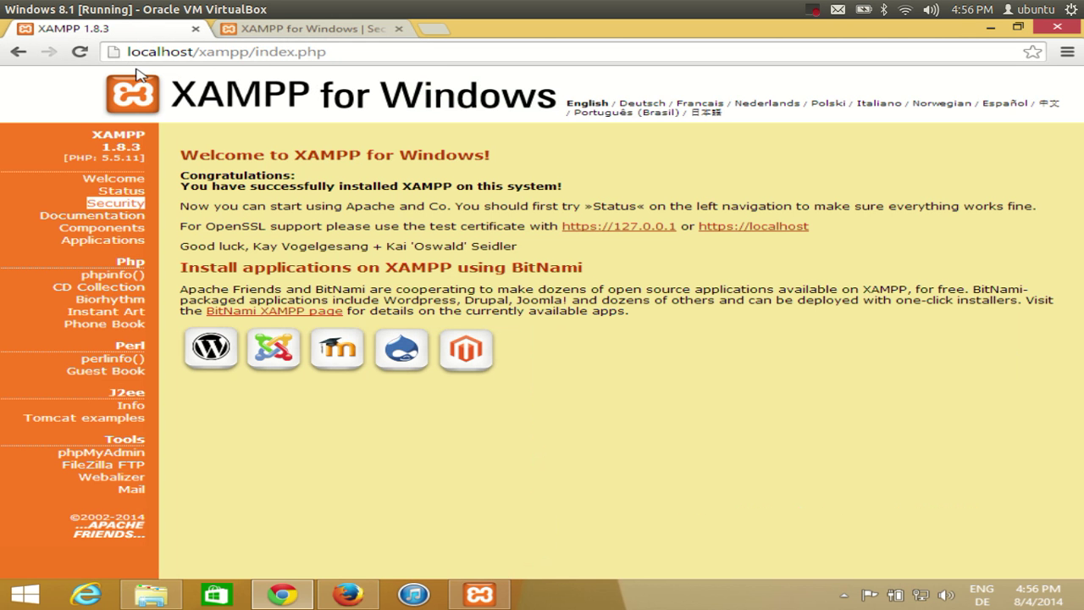
left_click(119, 209)
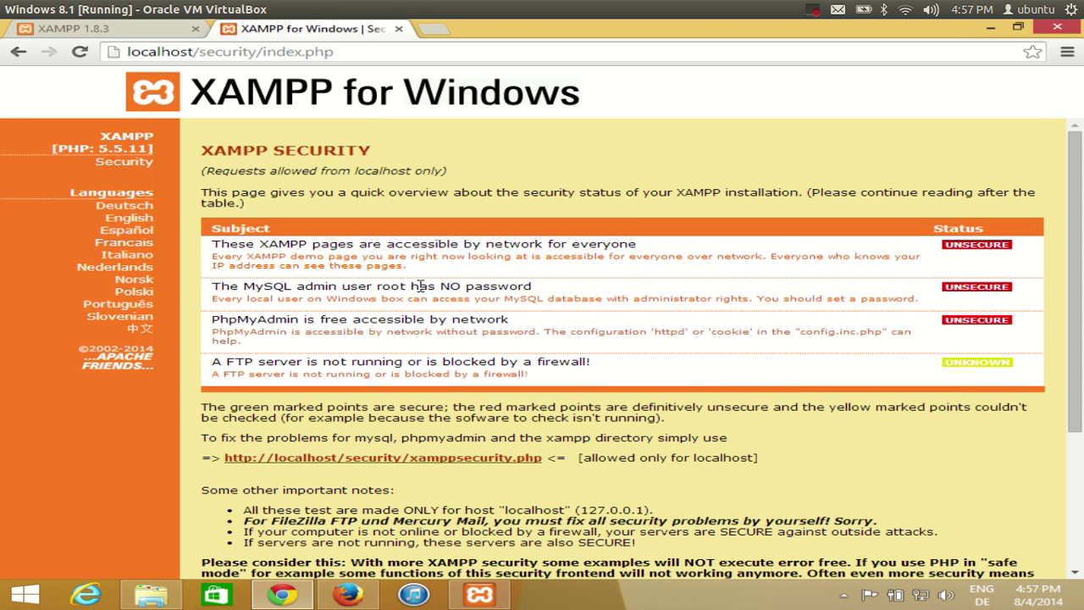
scroll(421, 284, "down", 2)
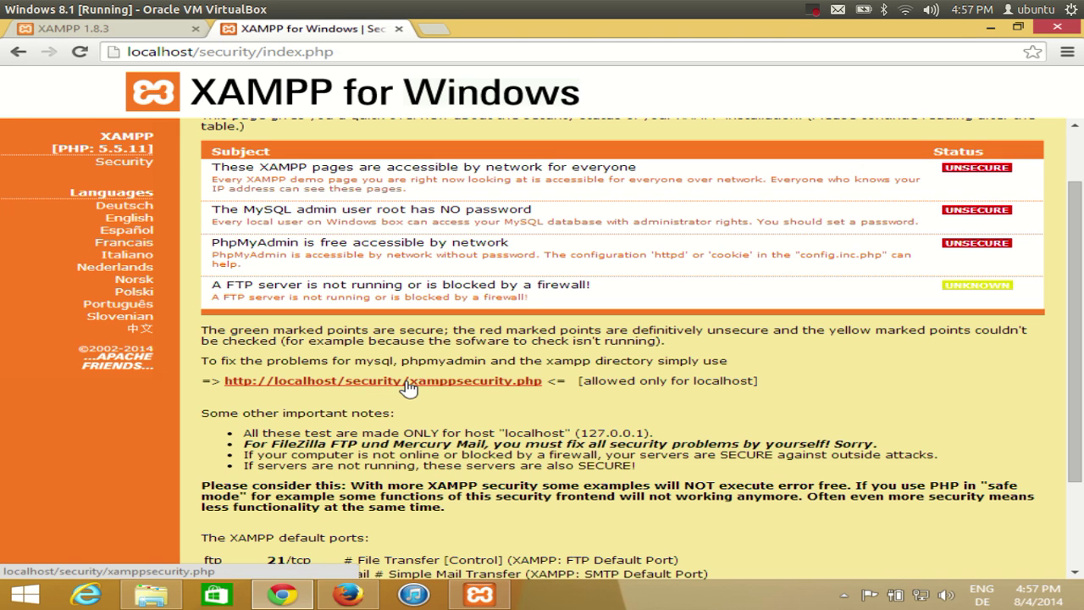
Open xamppsecurity.php and save a new MySQL root password, entered twice
left_click(408, 383)
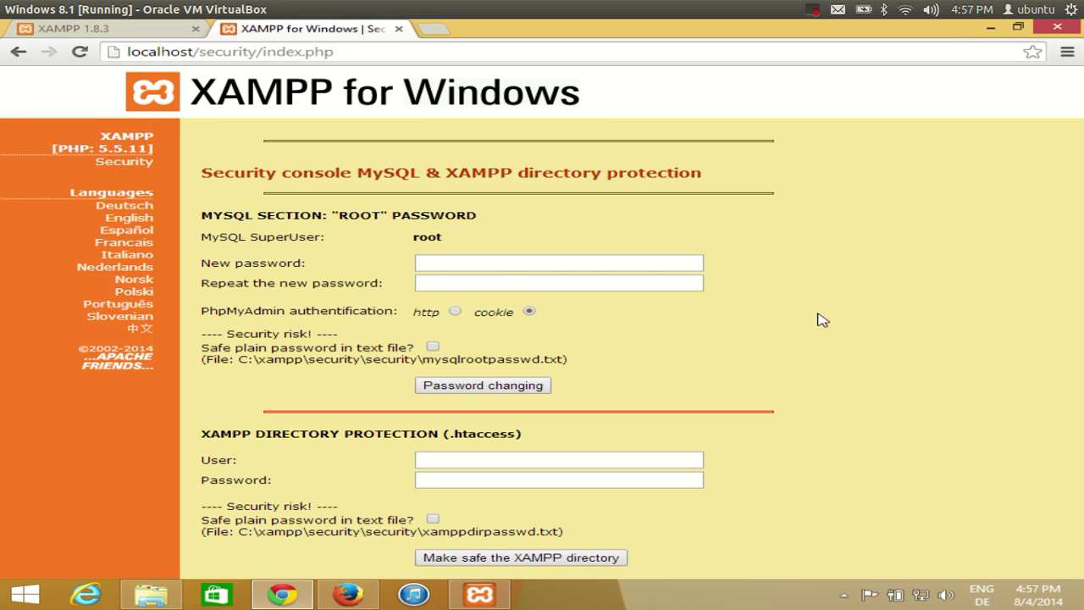
left_click(484, 265)
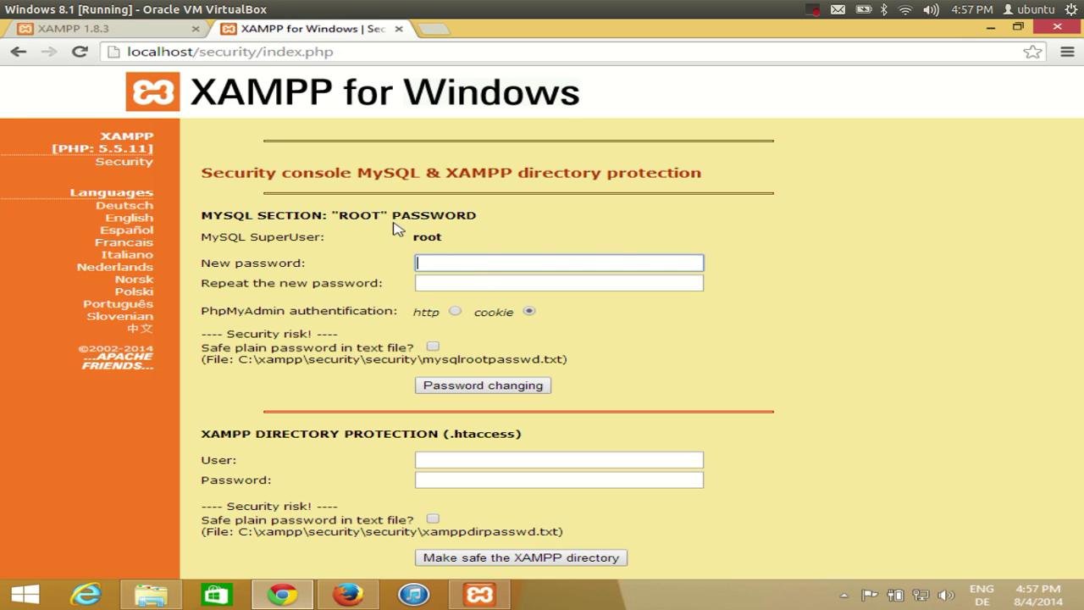
left_click(445, 280)
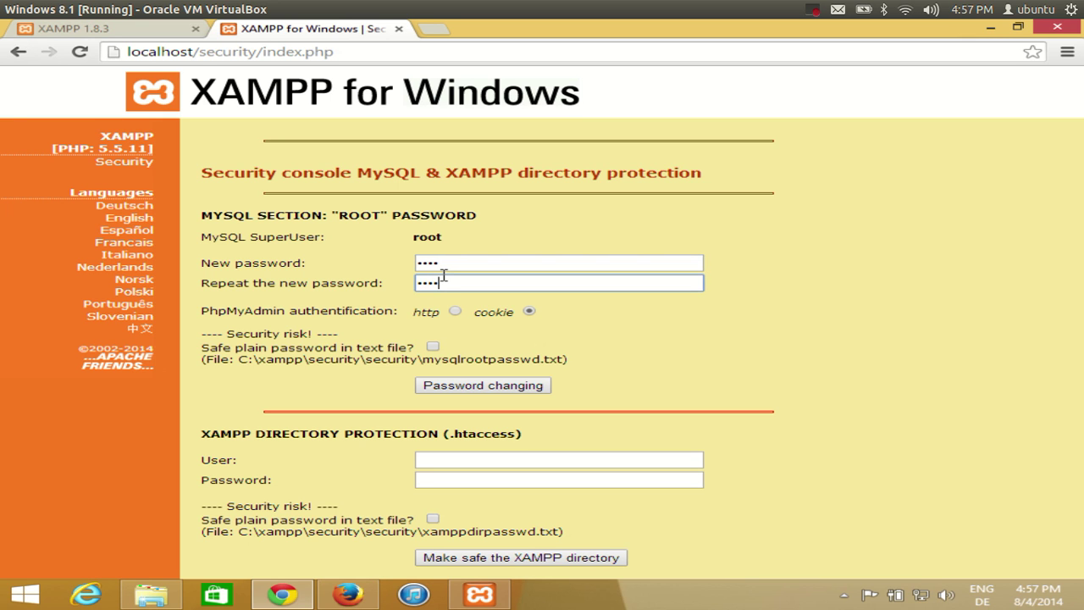
left_click(464, 387)
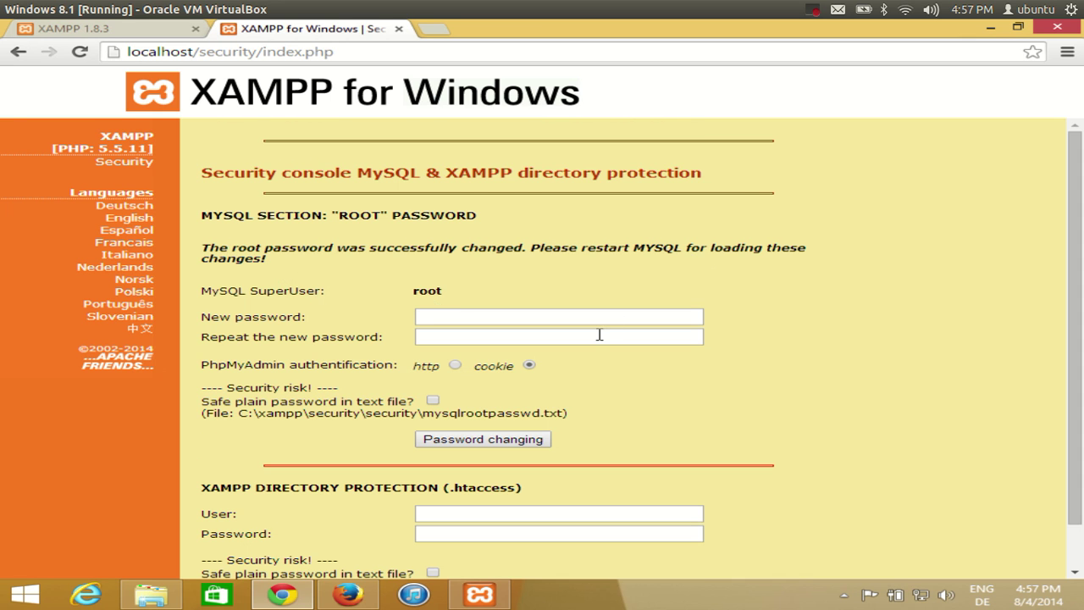
scroll(600, 333, "down", 1)
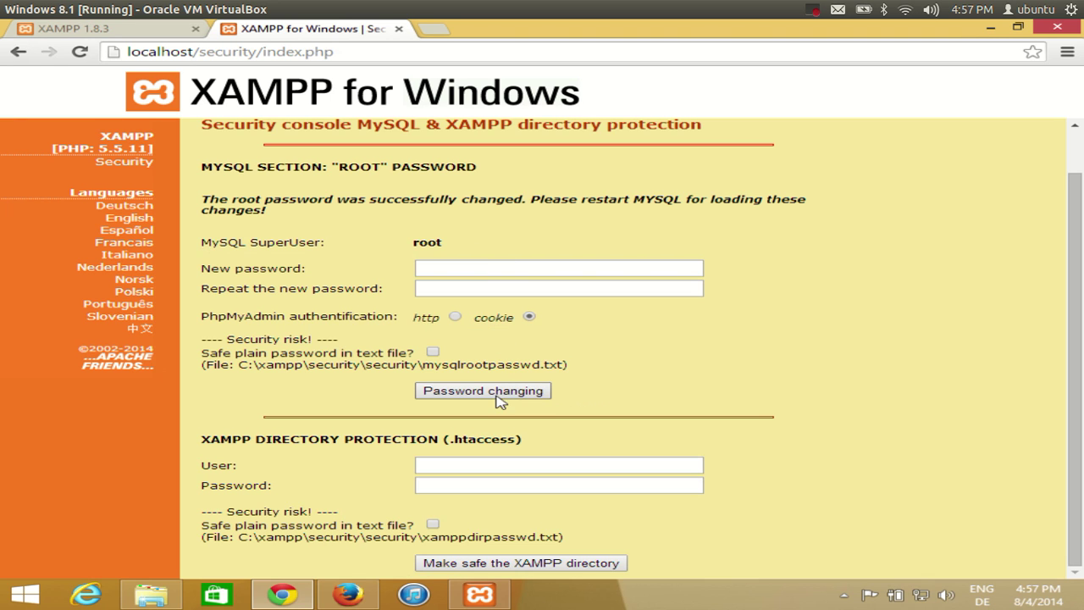
Protect the XAMPP directory with user name root and a password via Make safe the XAMPP directory
left_click(459, 464)
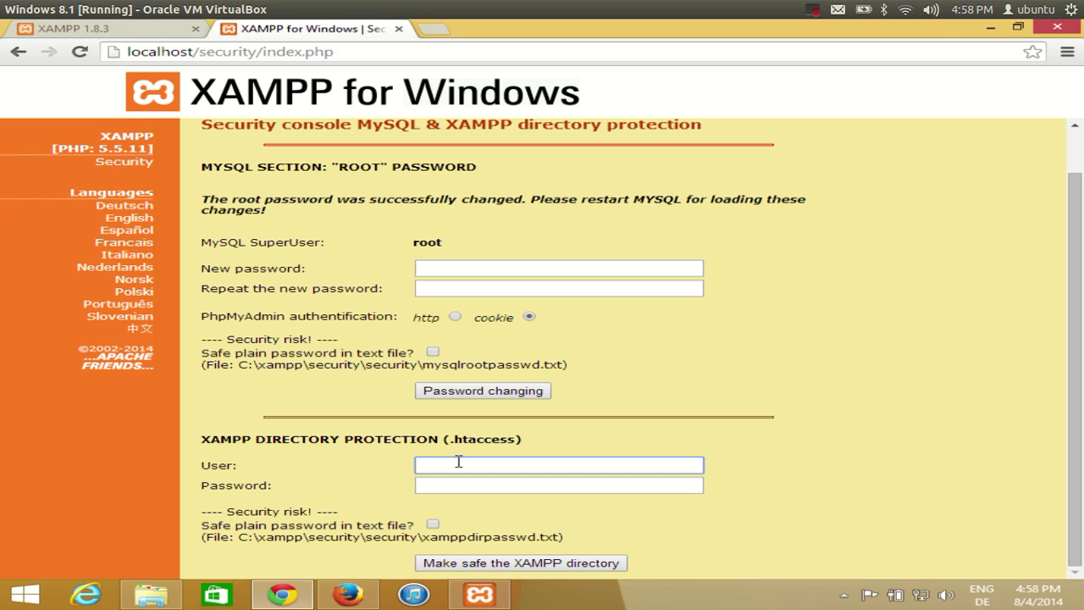
type("root")
left_click(453, 487)
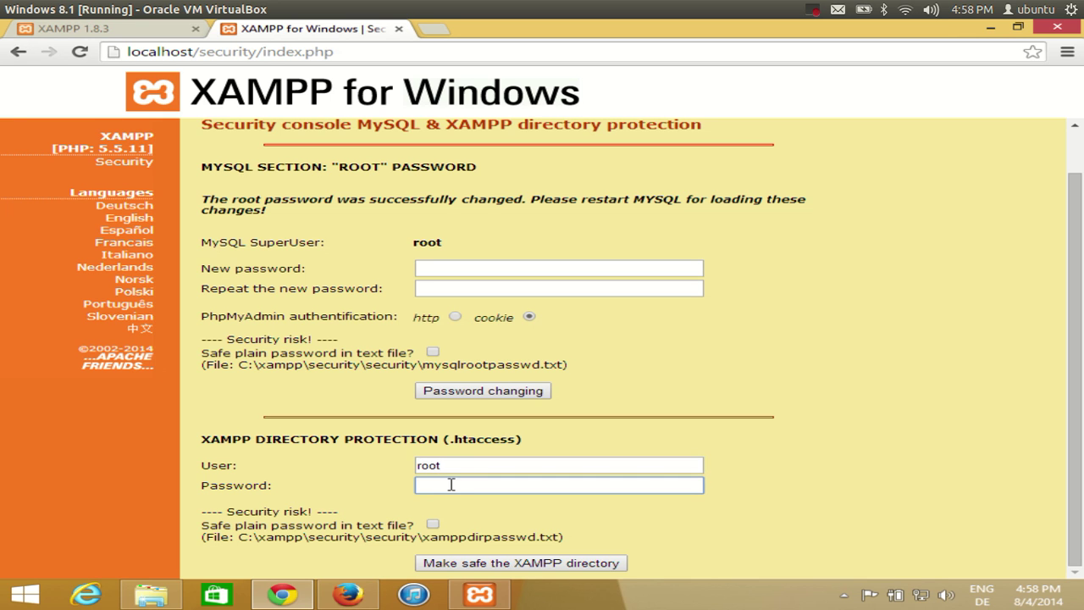
left_click_drag(472, 467, 388, 462)
left_click(436, 482)
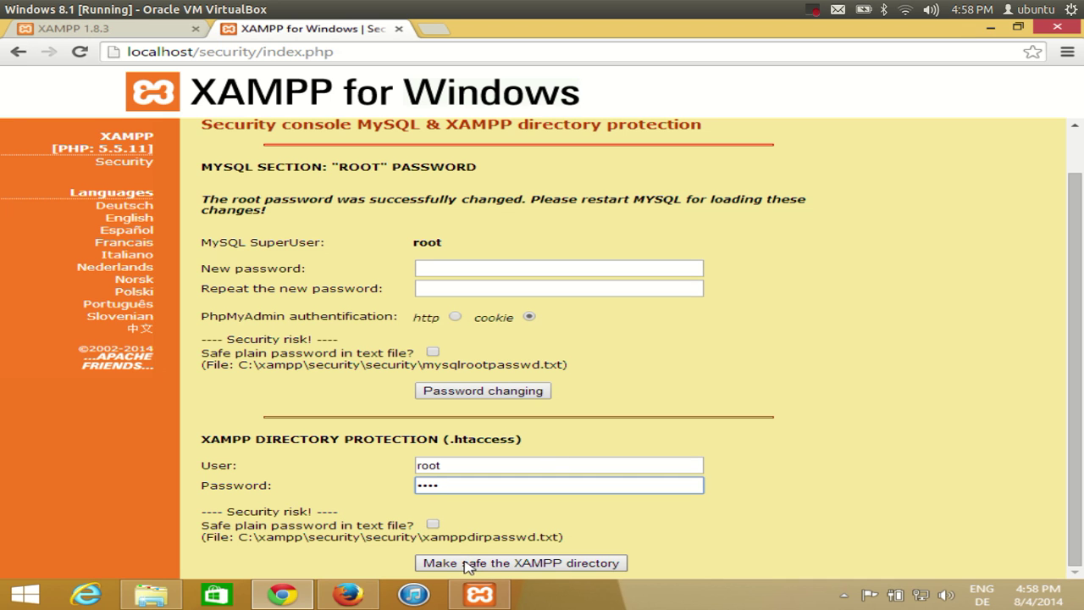
left_click(501, 565)
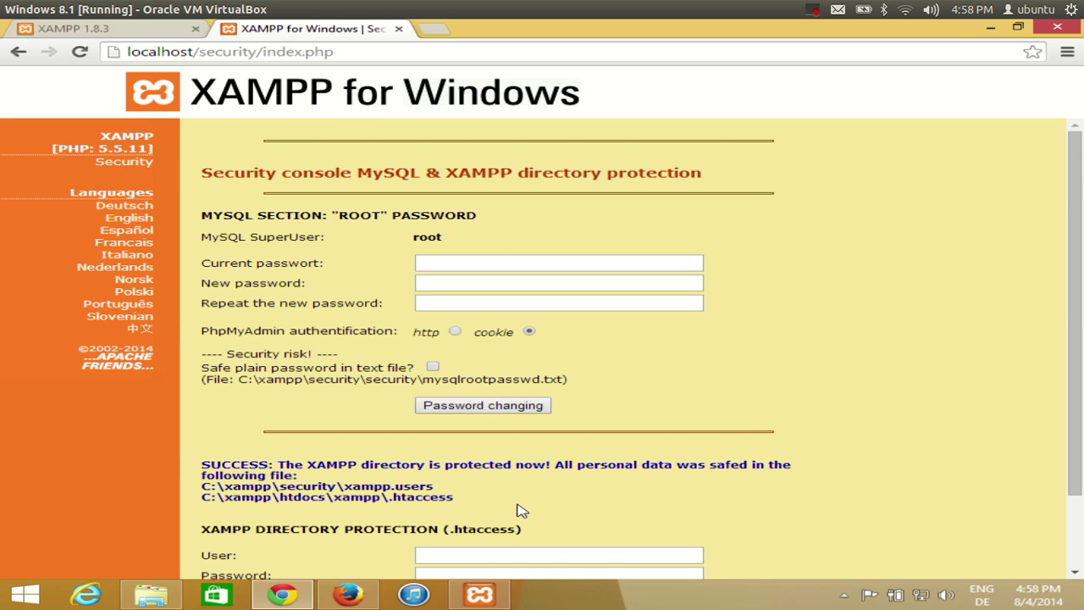
scroll(520, 511, "down", 2)
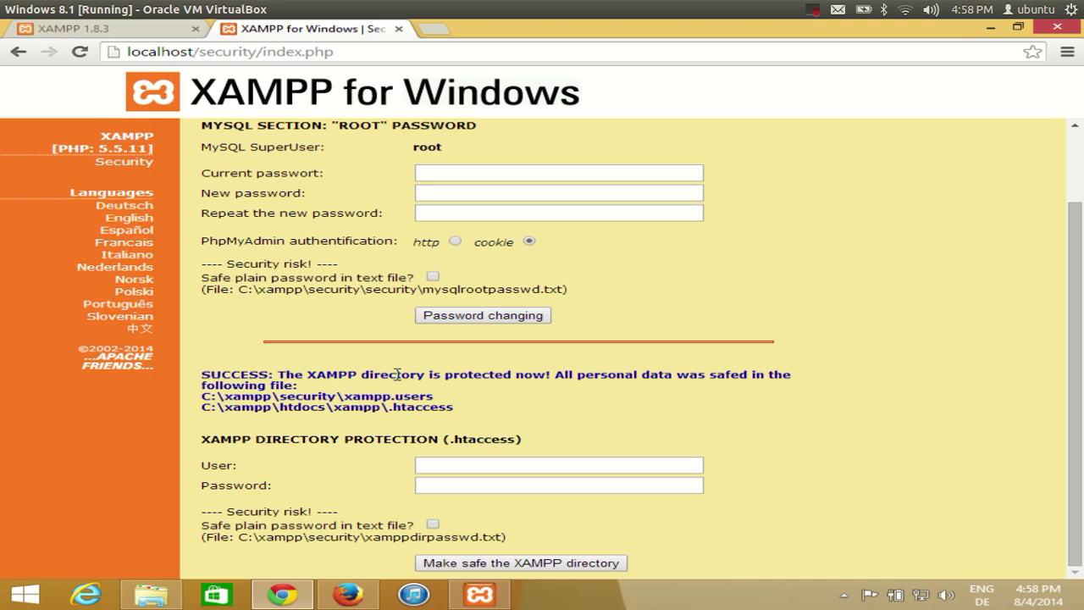
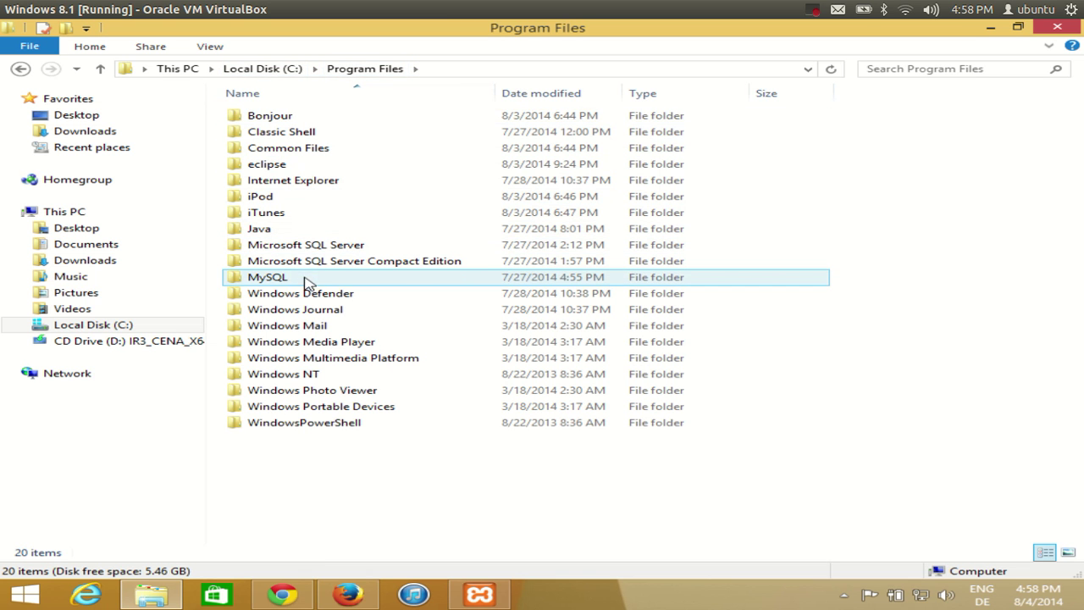
Go up to the root of drive C and open the Program Files (x86) folder
left_click(288, 72)
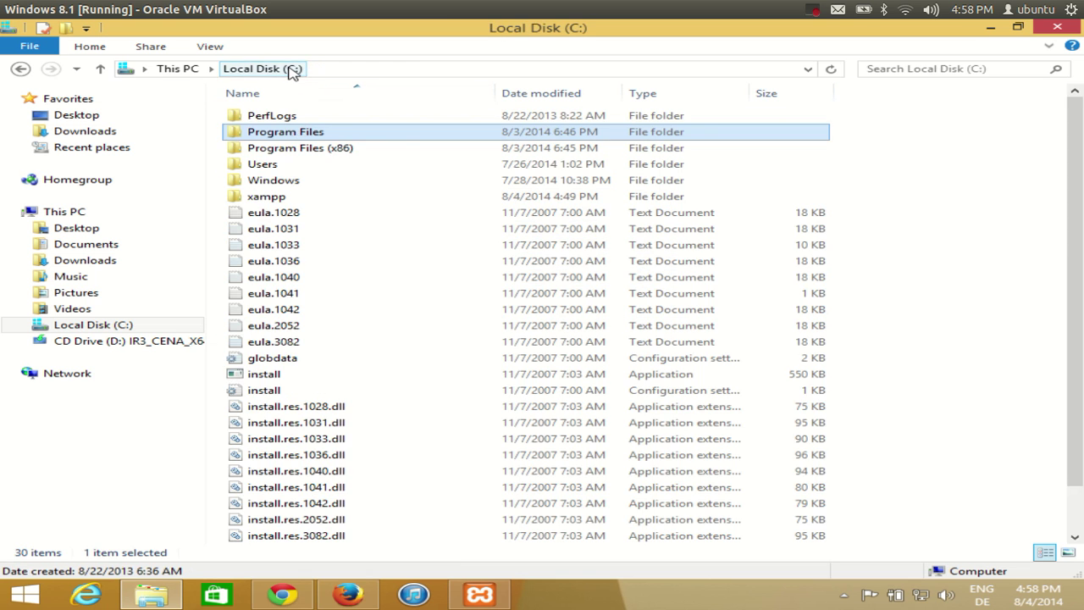
left_click(294, 150)
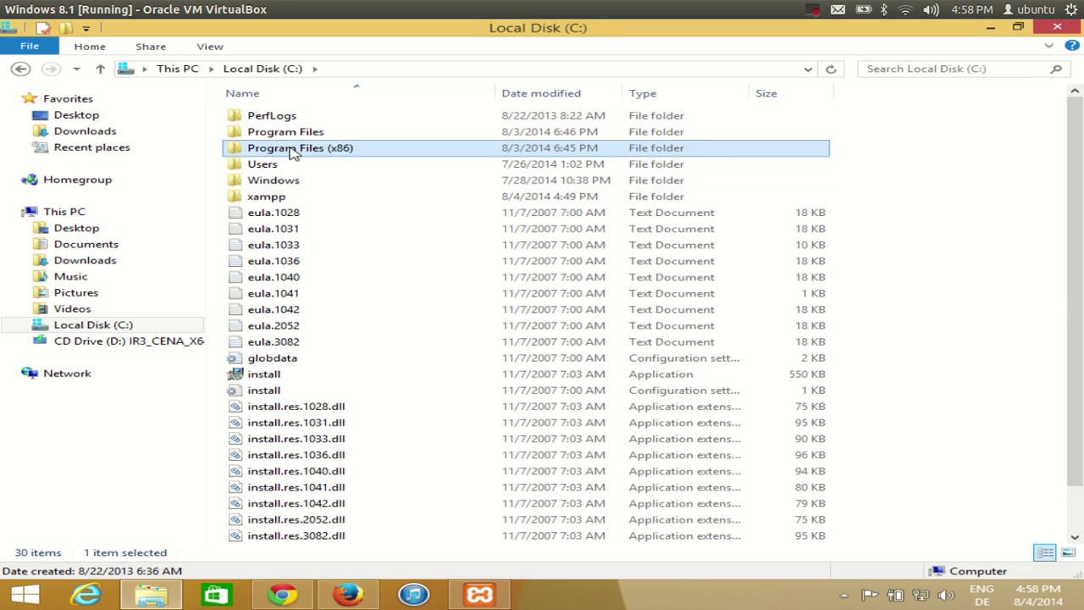
double_click(292, 151)
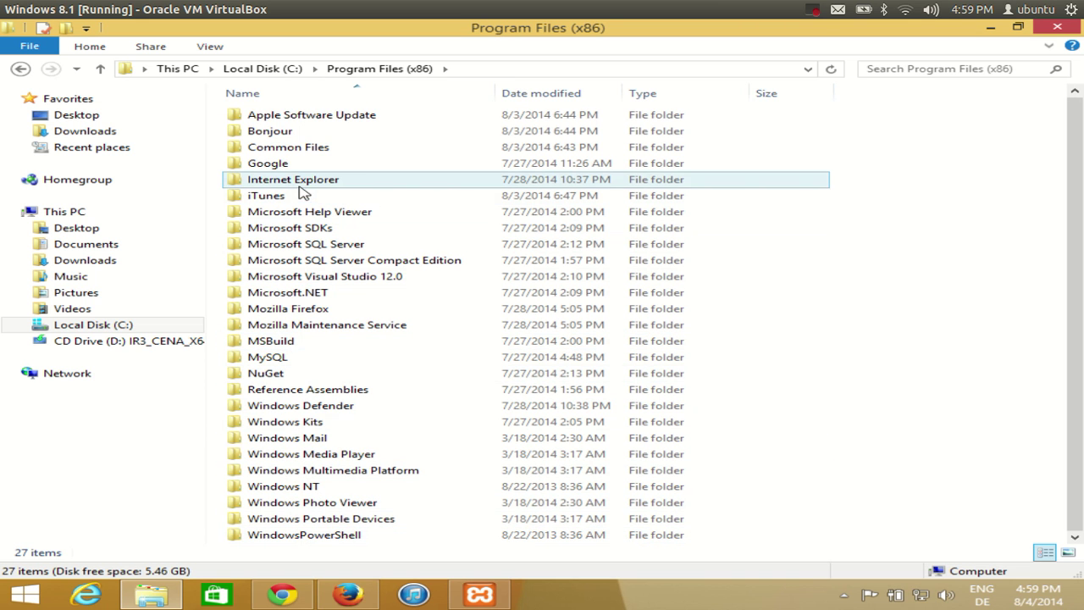
left_click(812, 14)
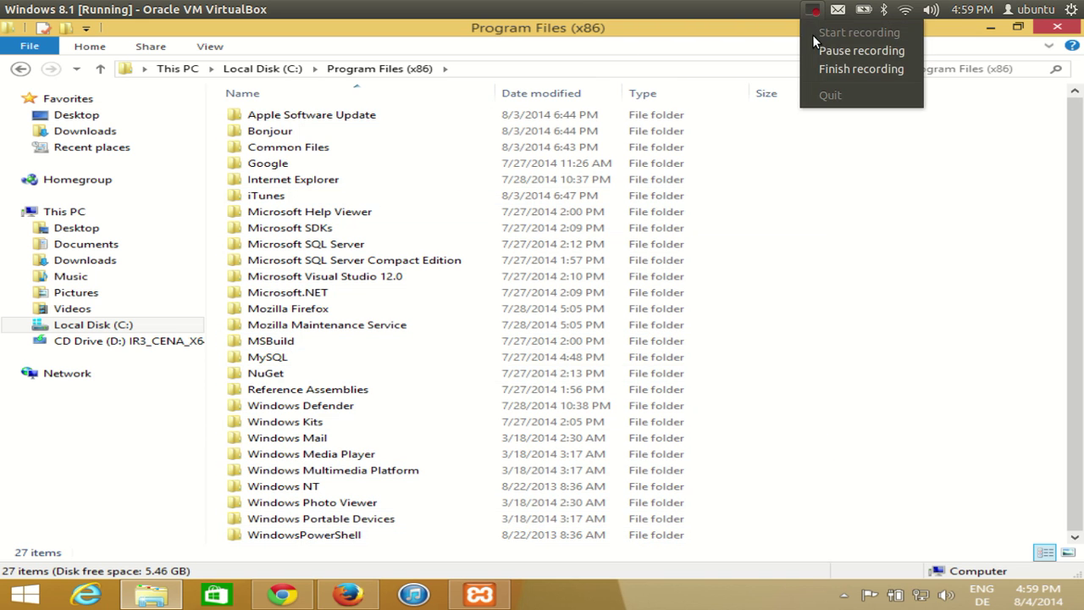
left_click(885, 49)
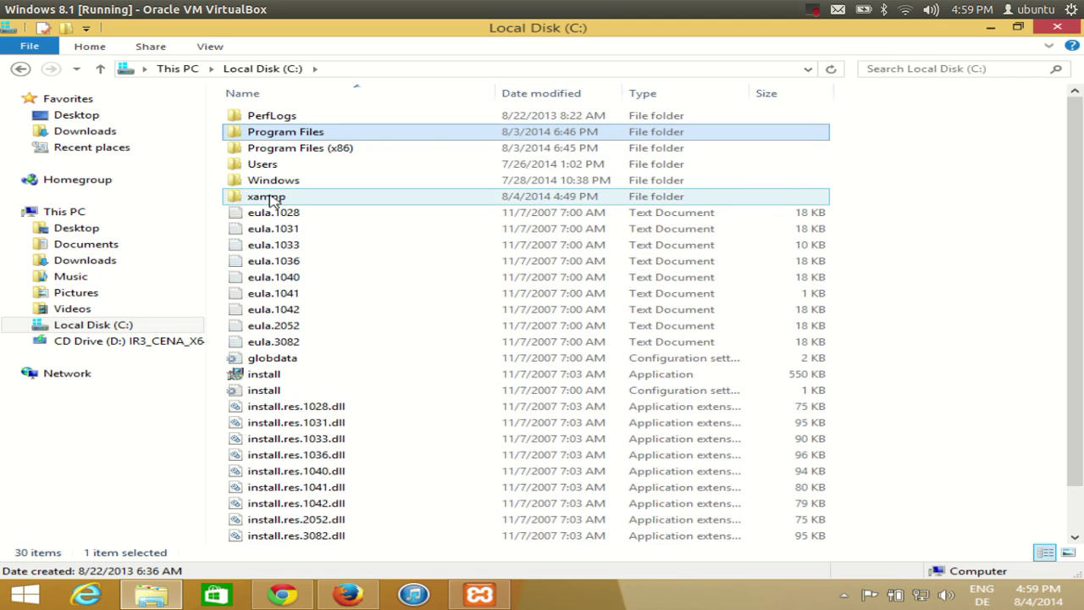
Return to drive C and open the xampp folder, then its htdocs folder
left_click(337, 68)
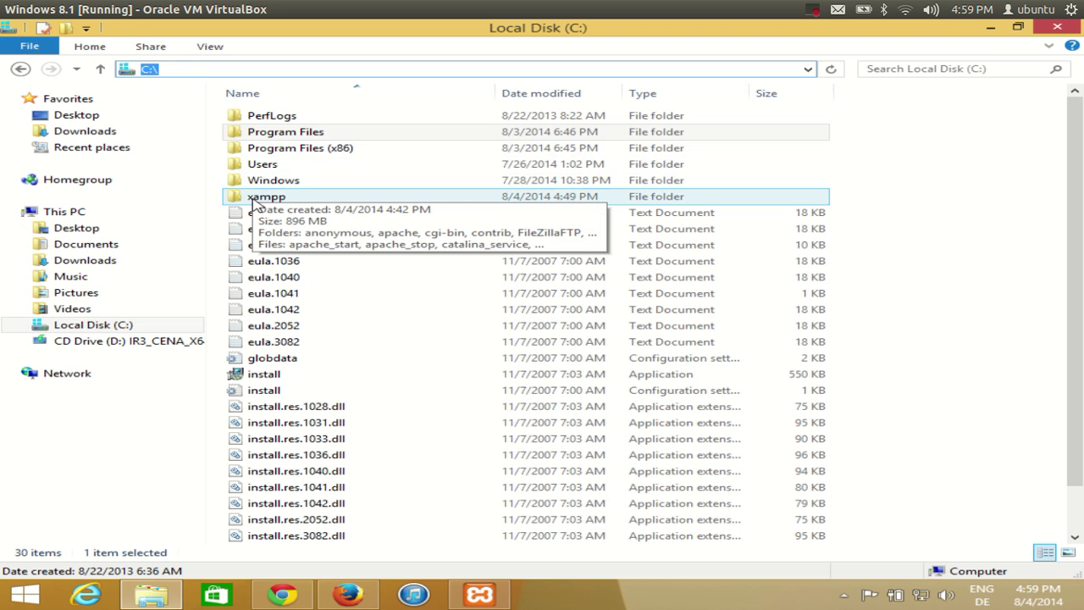
left_click(252, 202)
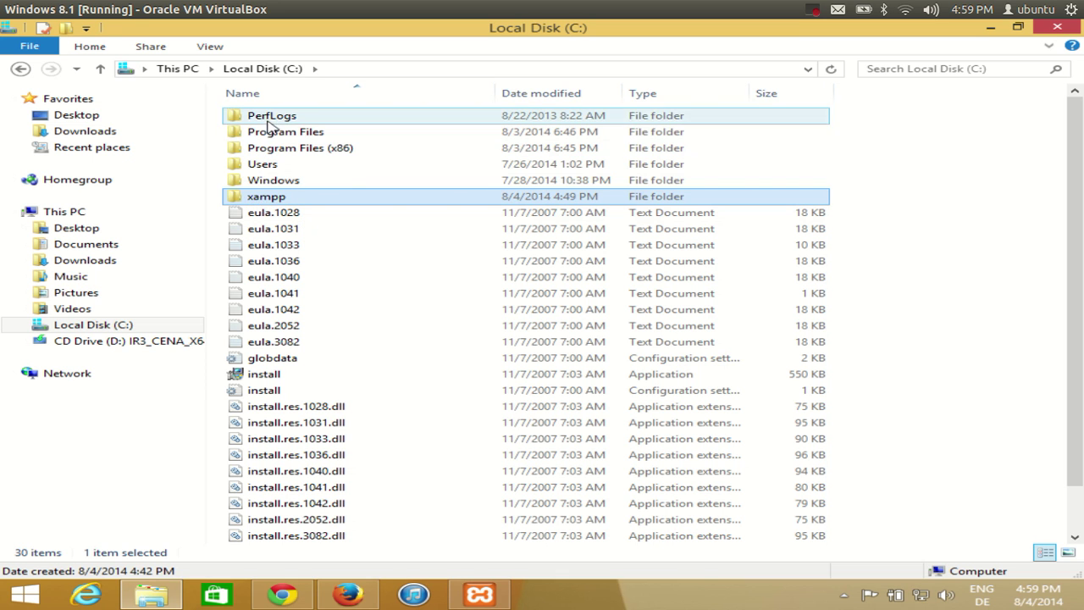
double_click(265, 196)
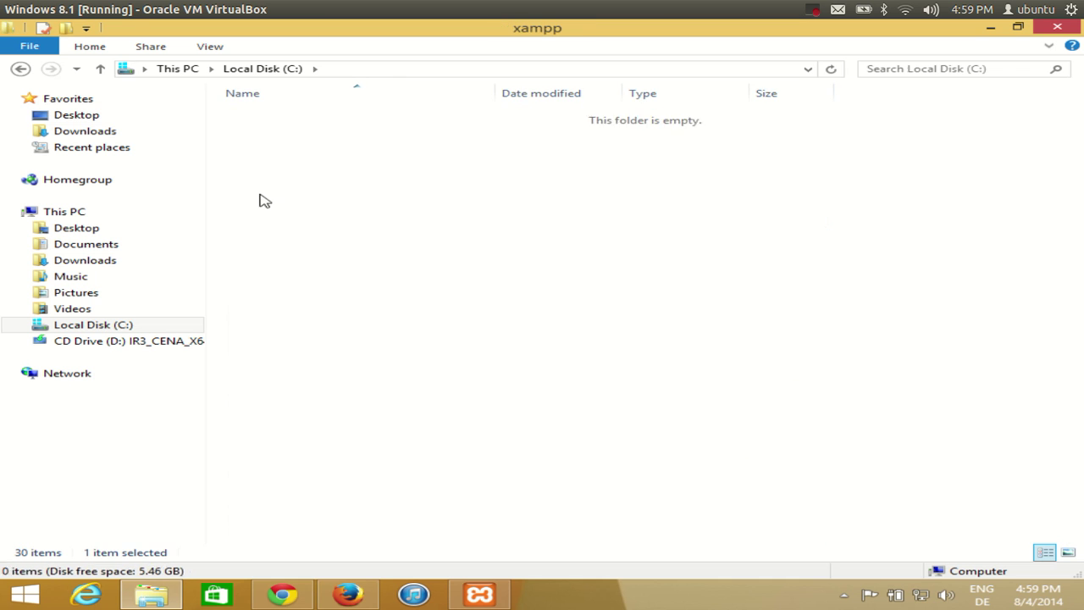
scroll(286, 178, "down", 4)
scroll(285, 178, "down", 5)
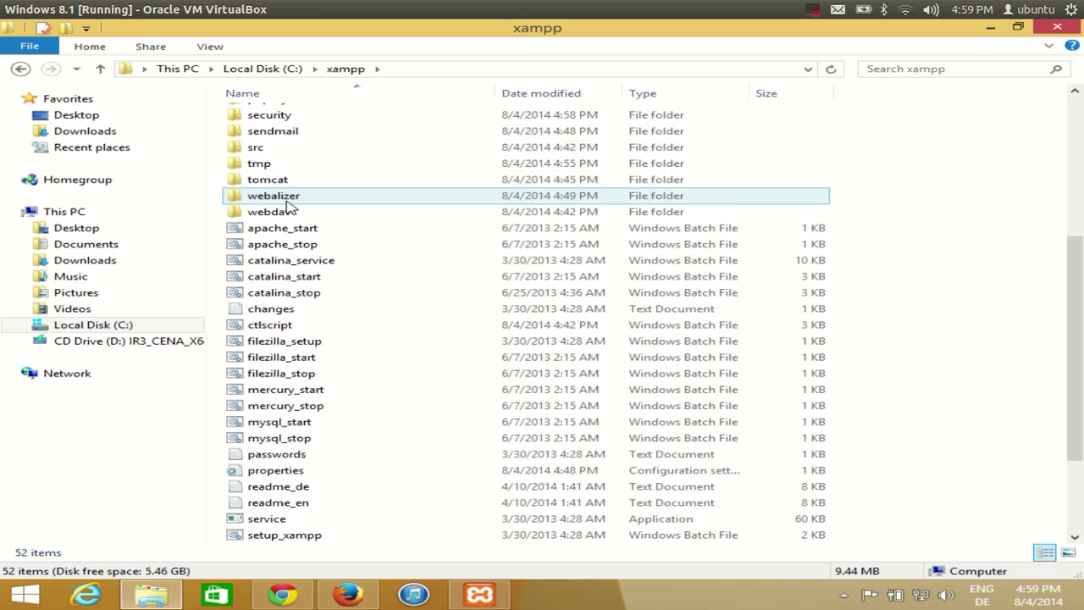
scroll(288, 207, "up", 9)
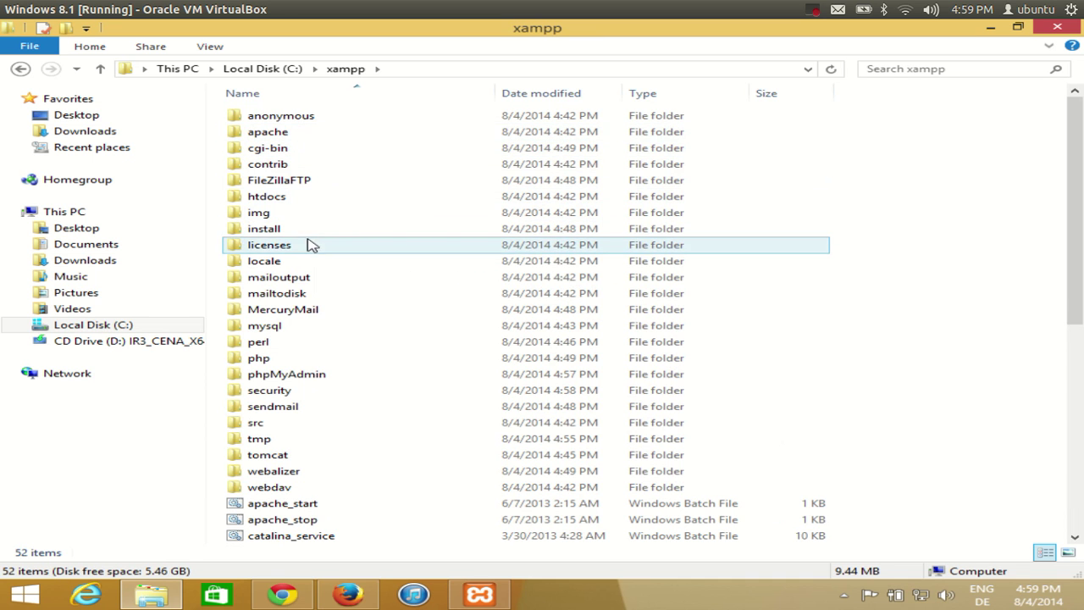
left_click(282, 202)
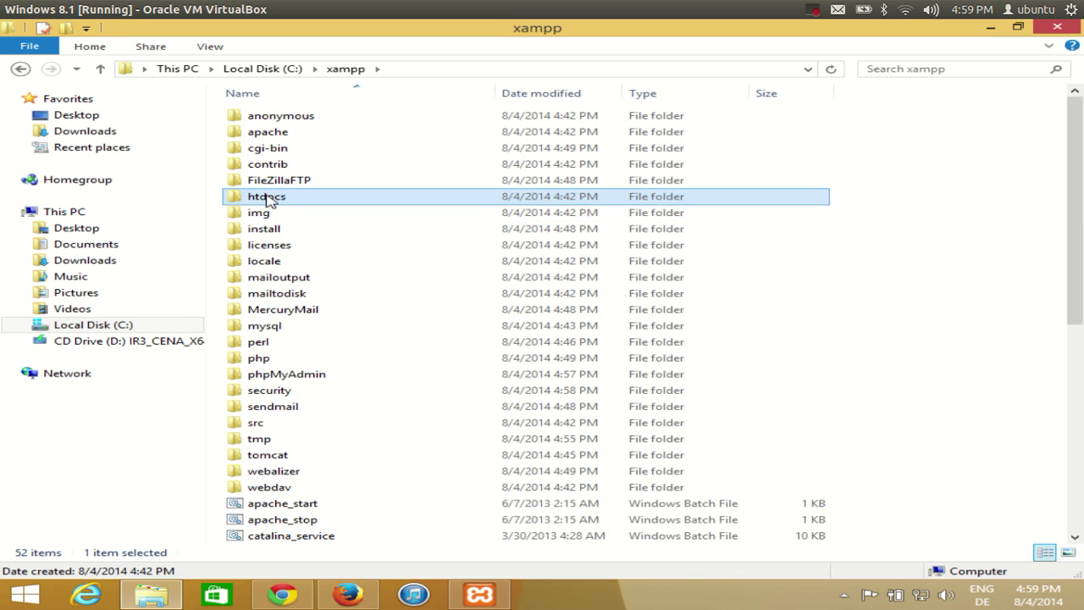
double_click(267, 199)
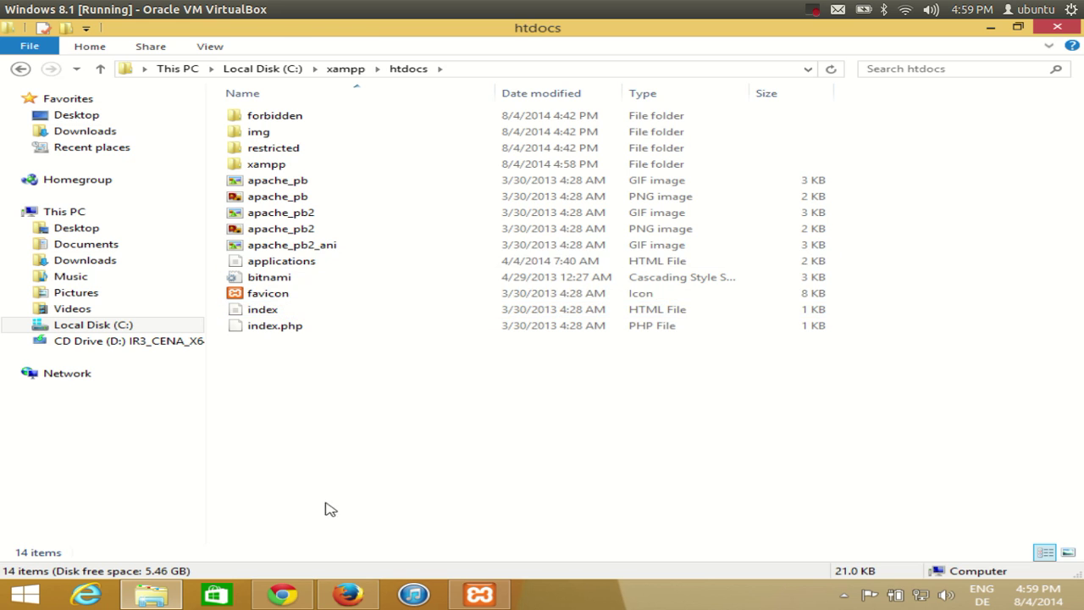
left_click(292, 593)
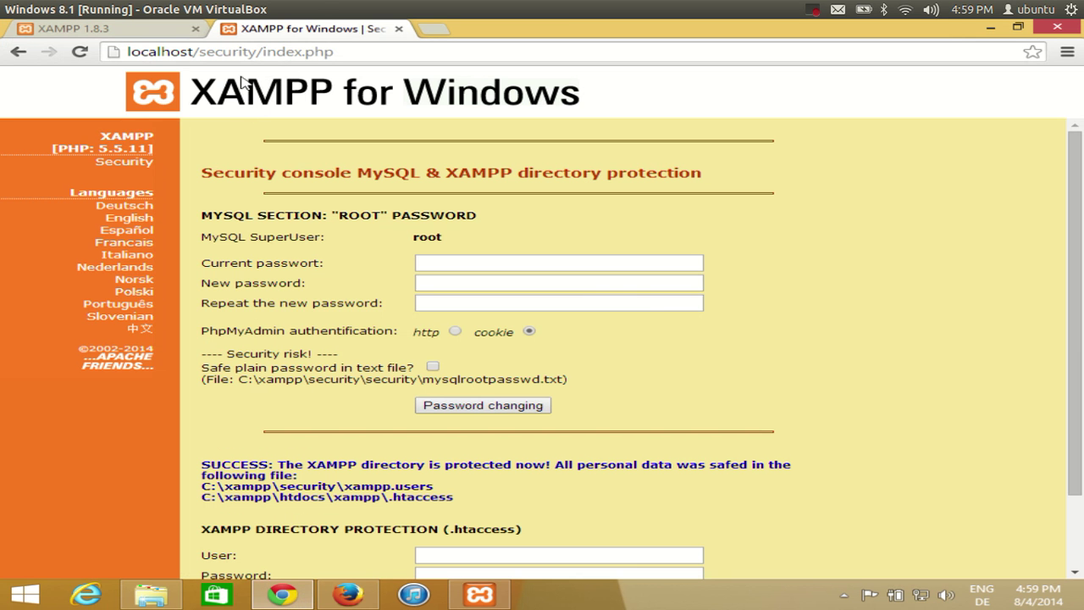
double_click(271, 52)
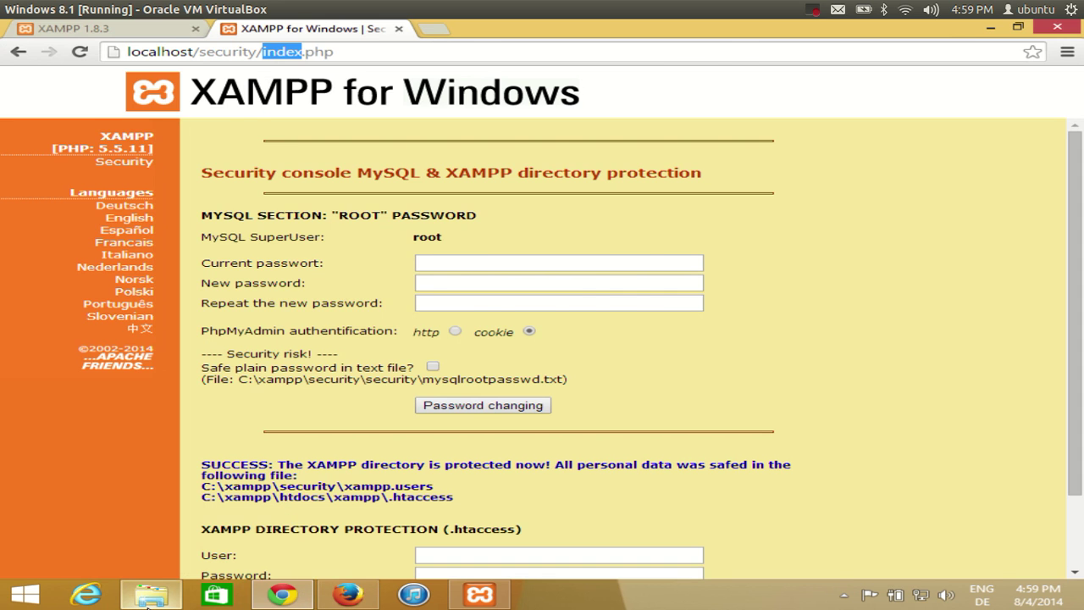
left_click(150, 594)
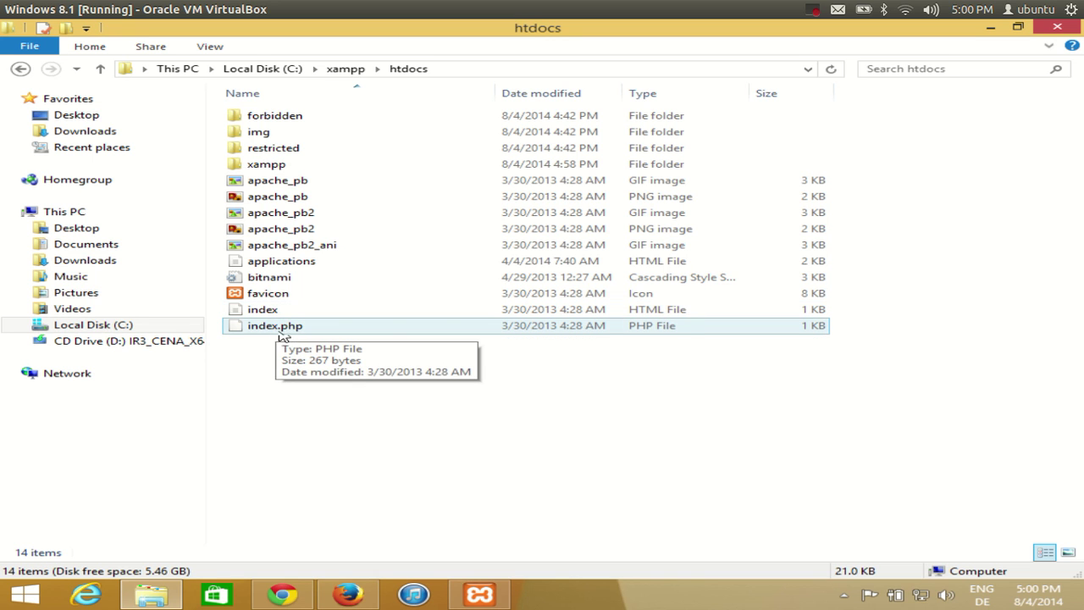
left_click(282, 595)
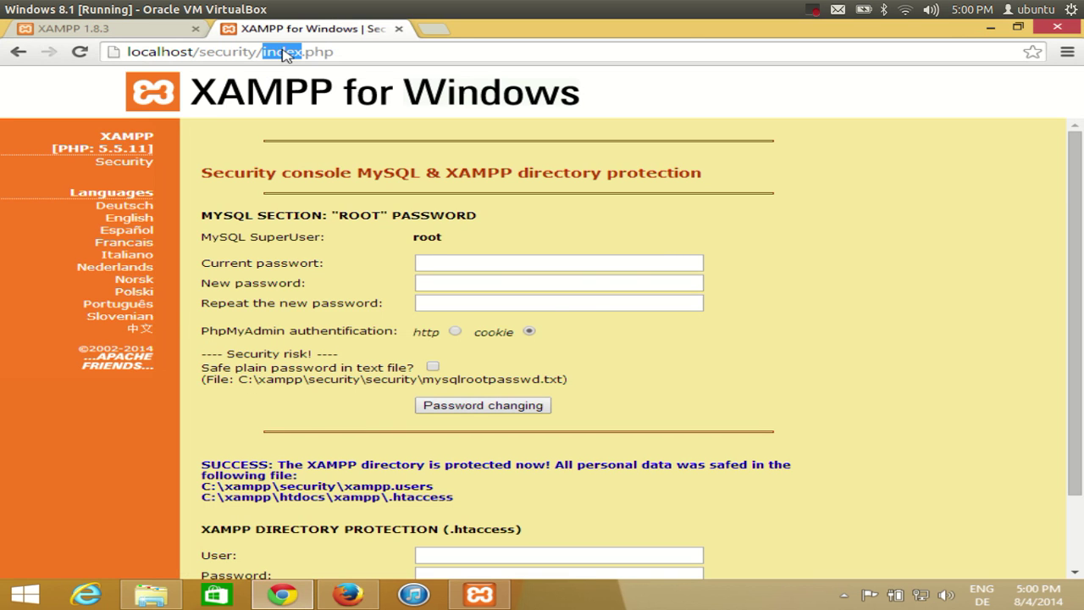
left_click(262, 594)
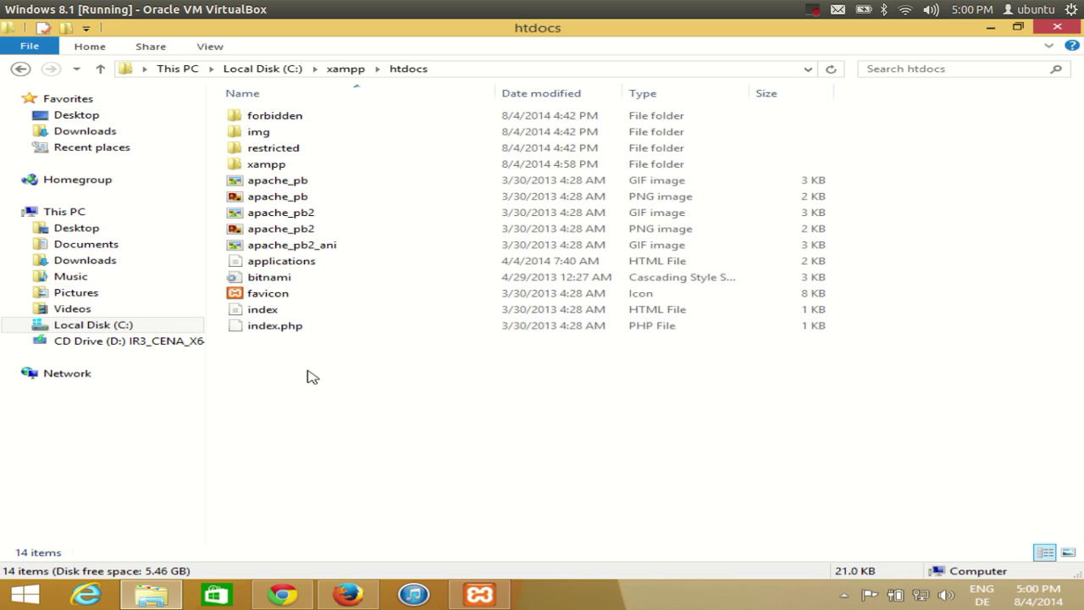
left_click(298, 597)
left_click(303, 598)
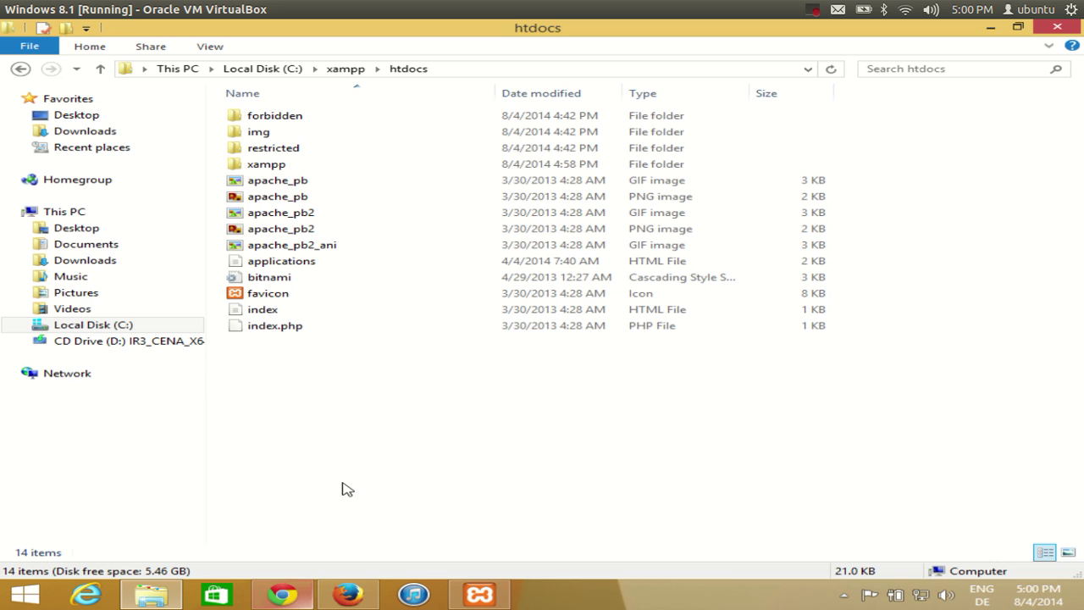
Create a new text document in htdocs and name it test
right_click(327, 376)
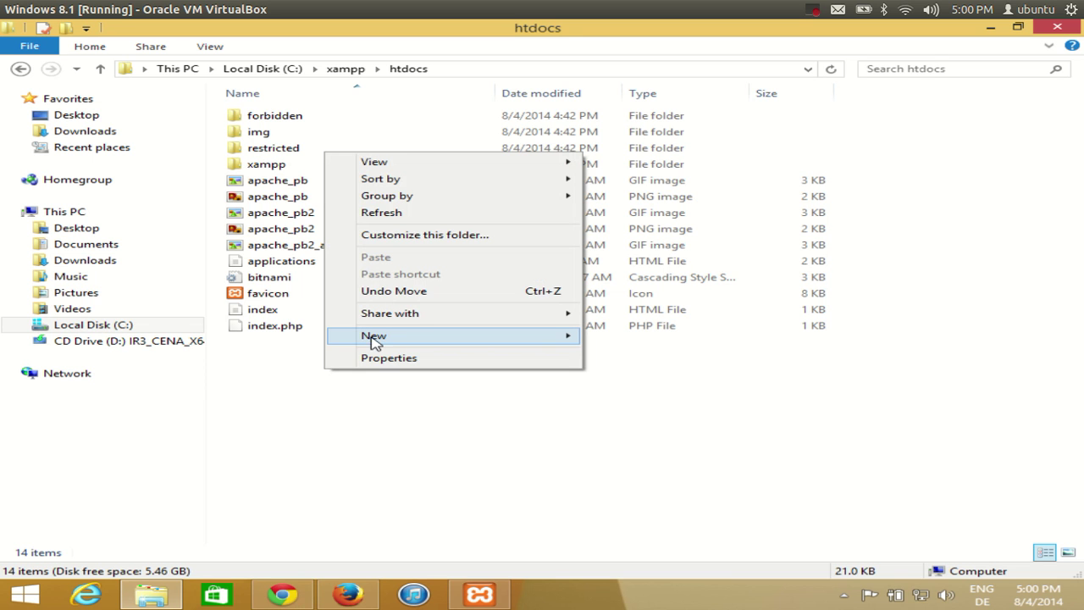
mouse_move(462, 336)
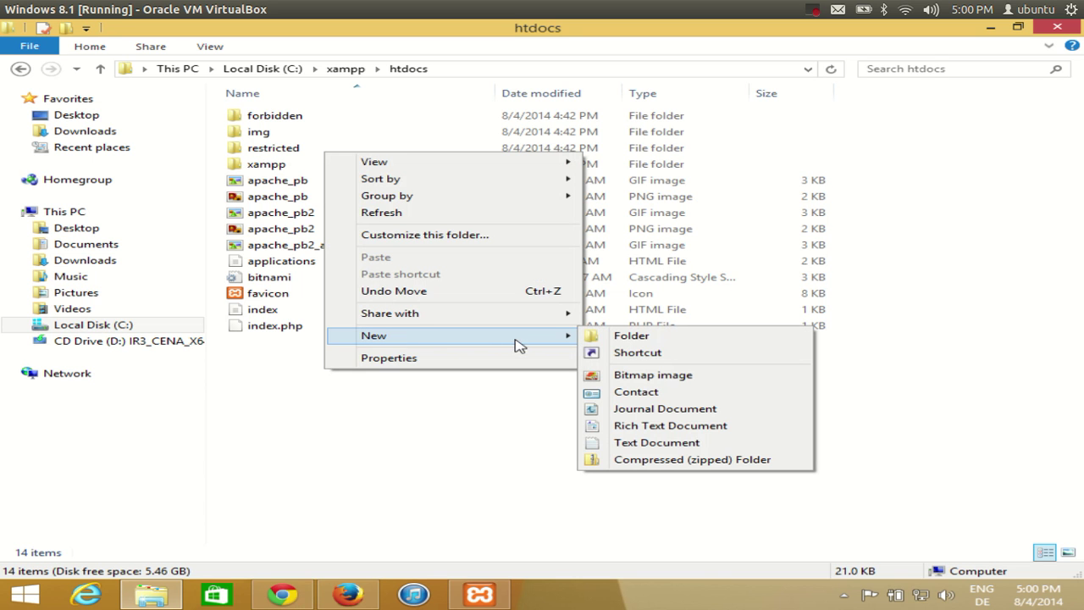
left_click(634, 444)
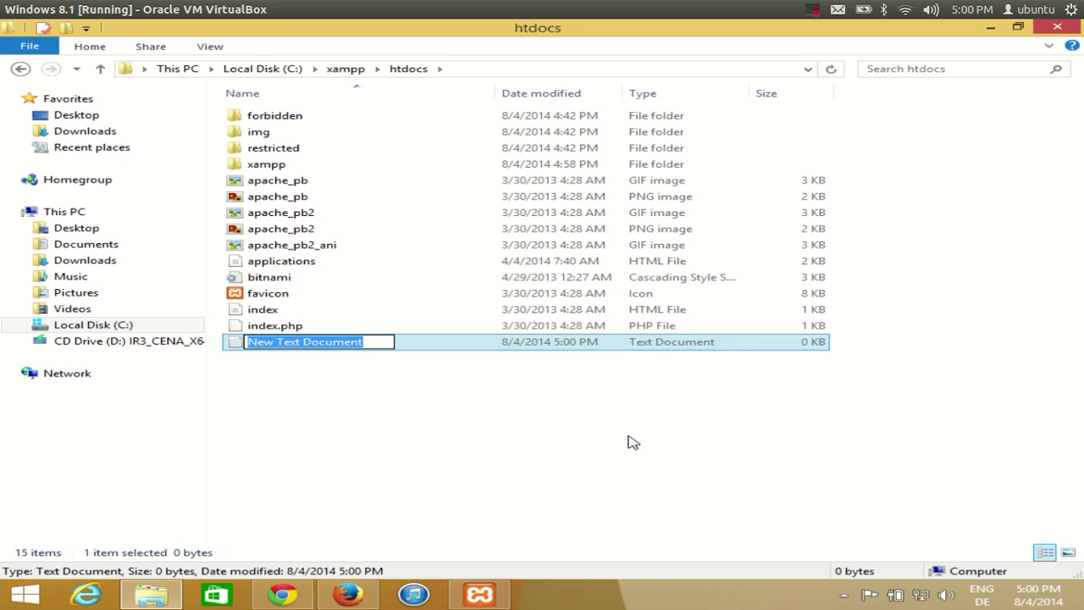
type("te")
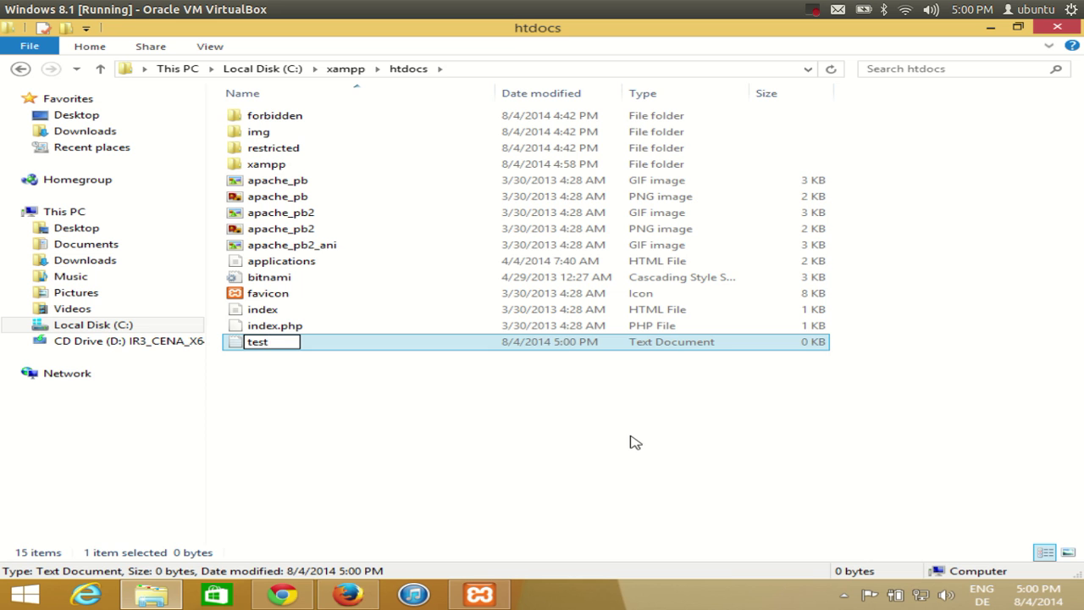
type("st")
Open test in Notepad, save 'this is a test' into it, and close Notepad
left_click(356, 421)
double_click(305, 348)
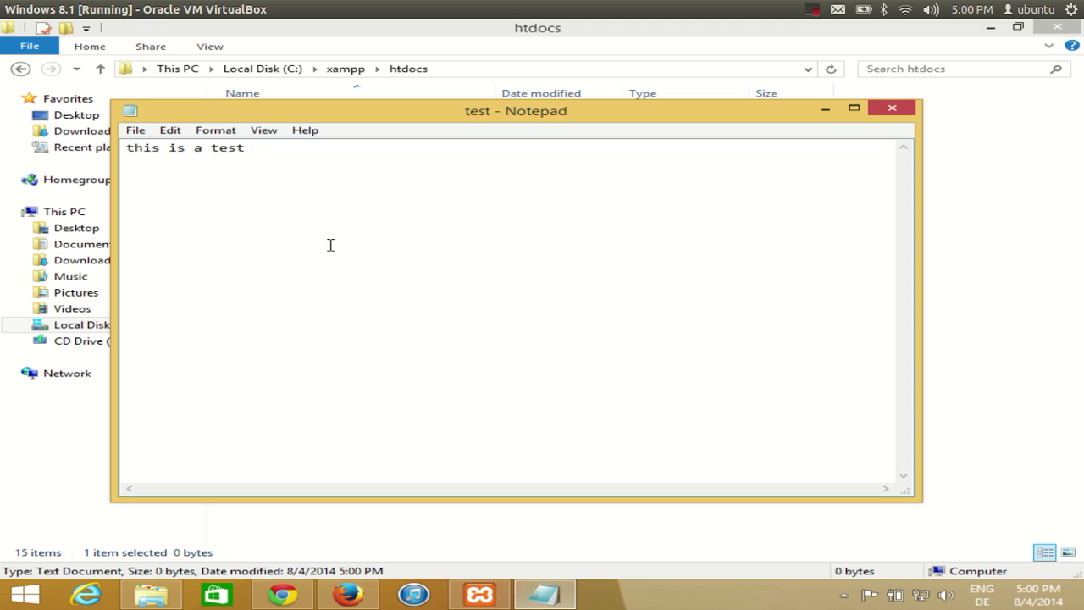
left_click(135, 131)
left_click(166, 182)
left_click(893, 108)
left_click(282, 595)
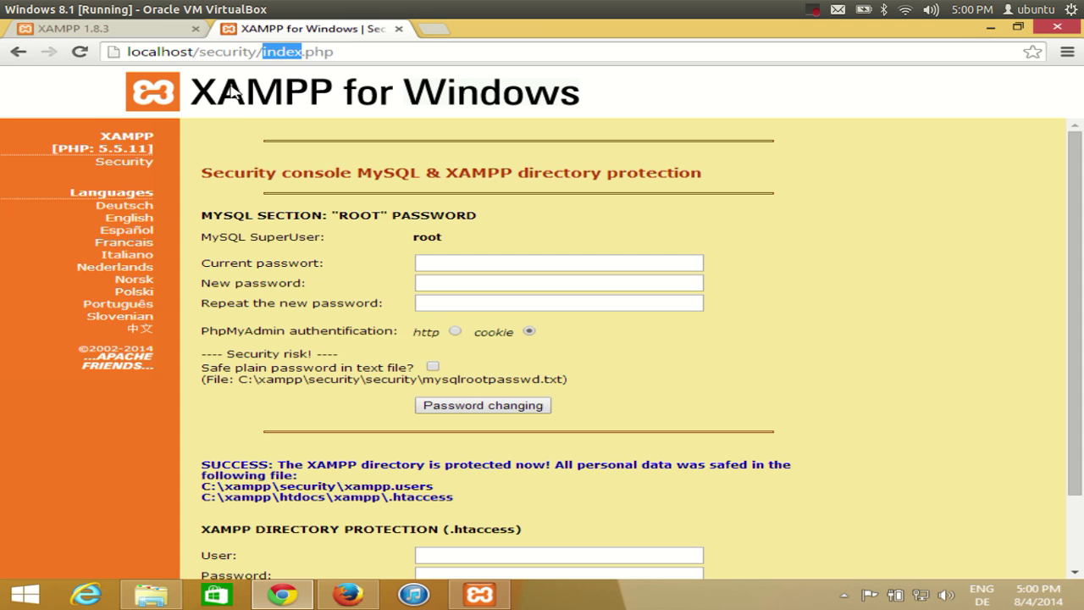
Change the Chrome address to localhost/test.txt and load it
left_click(369, 53)
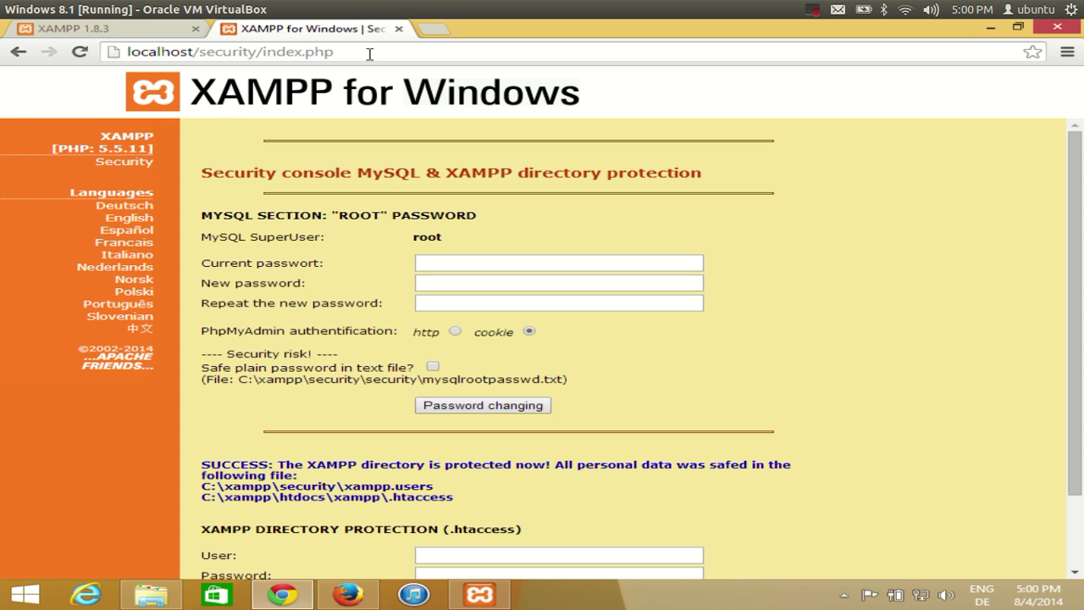
key("BackSpace")
key("BackSpace")
key("BackSpace")
key("BackSpace")
key("BackSpace")
key("BackSpace")
key("BackSpace")
key("BackSpace")
key("BackSpace")
key("BackSpace")
key("BackSpace")
key("BackSpace")
key("BackSpace")
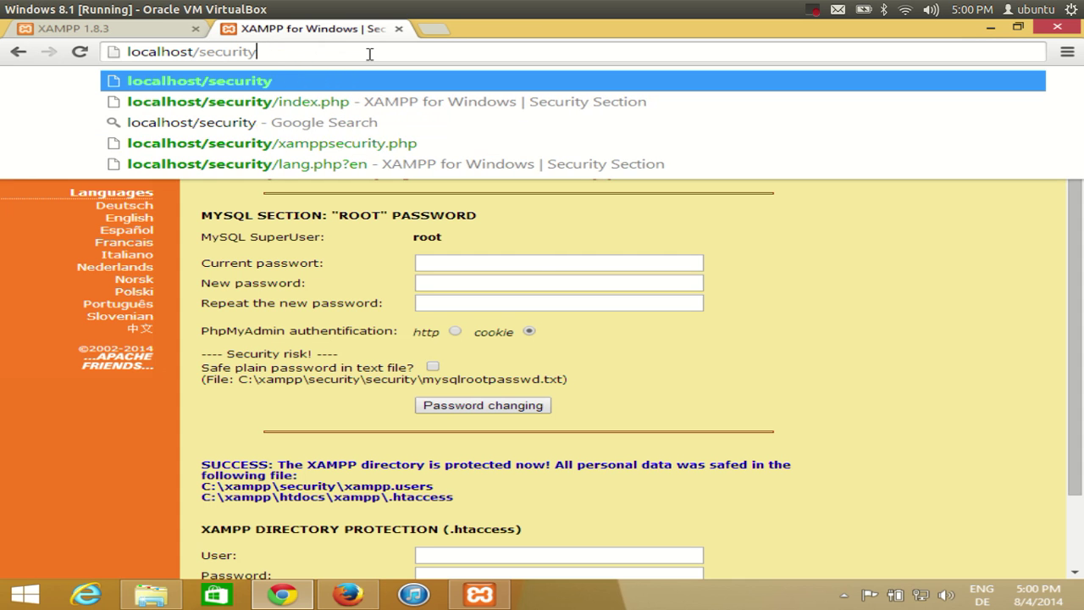
key("BackSpace")
key("BackSpace")
key("BackSpace")
key("BackSpace")
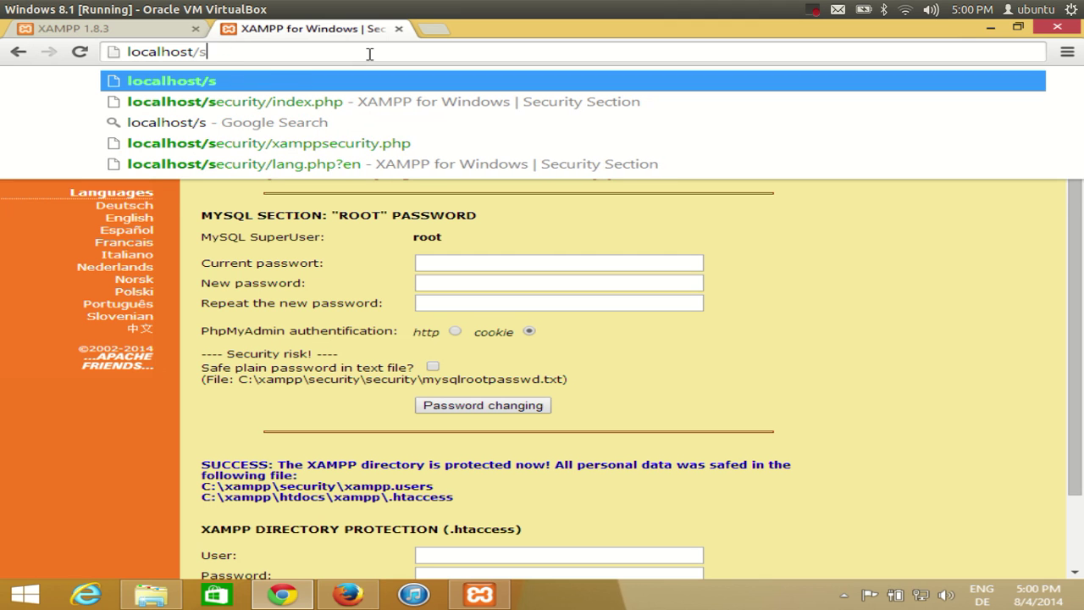
type("test.")
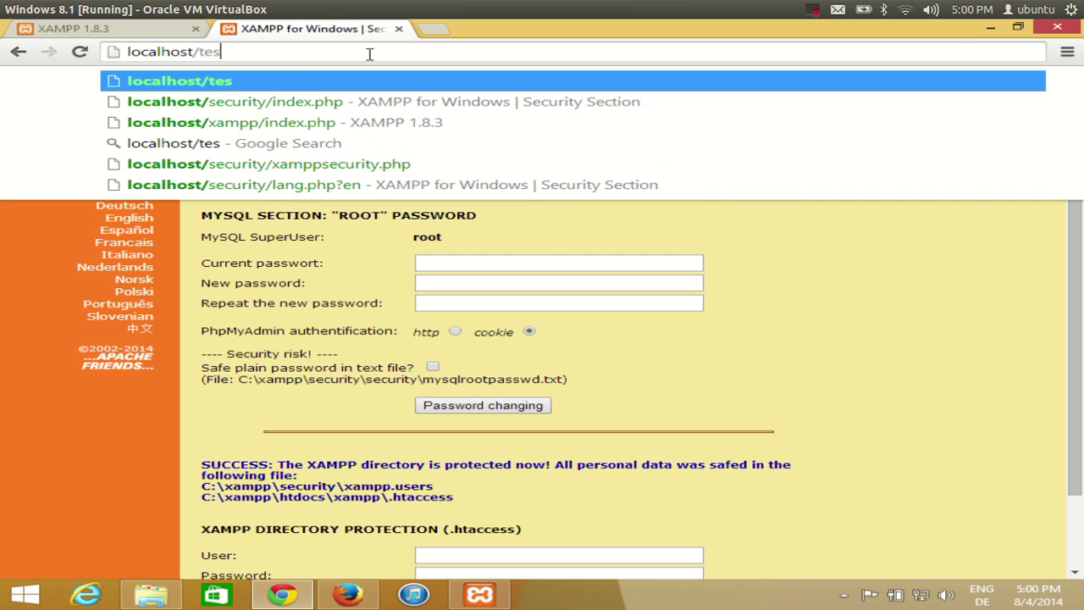
type("xt")
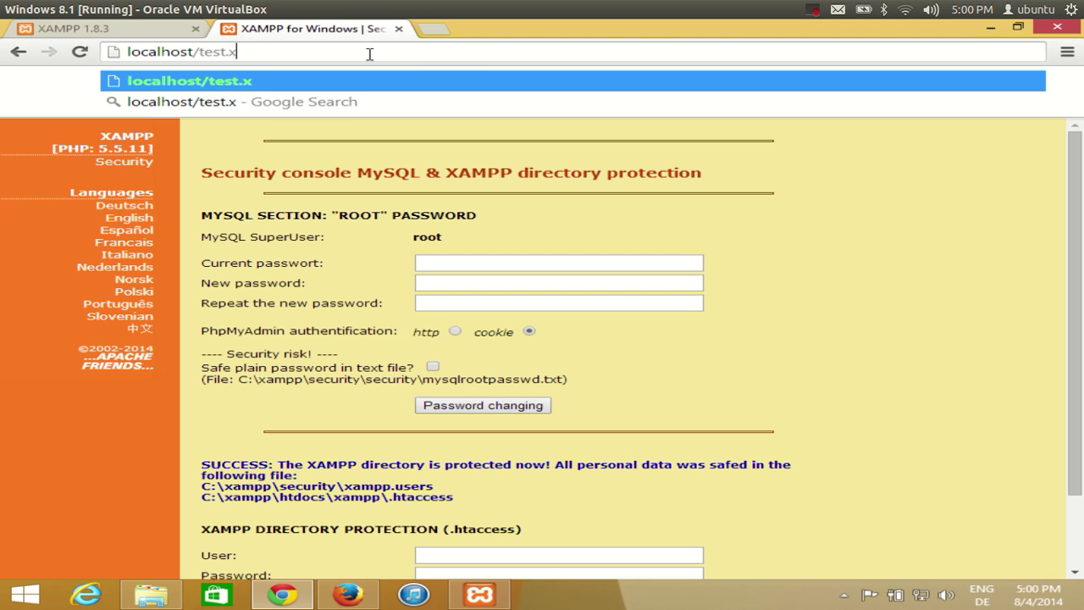
key("BackSpace")
key("BackSpace")
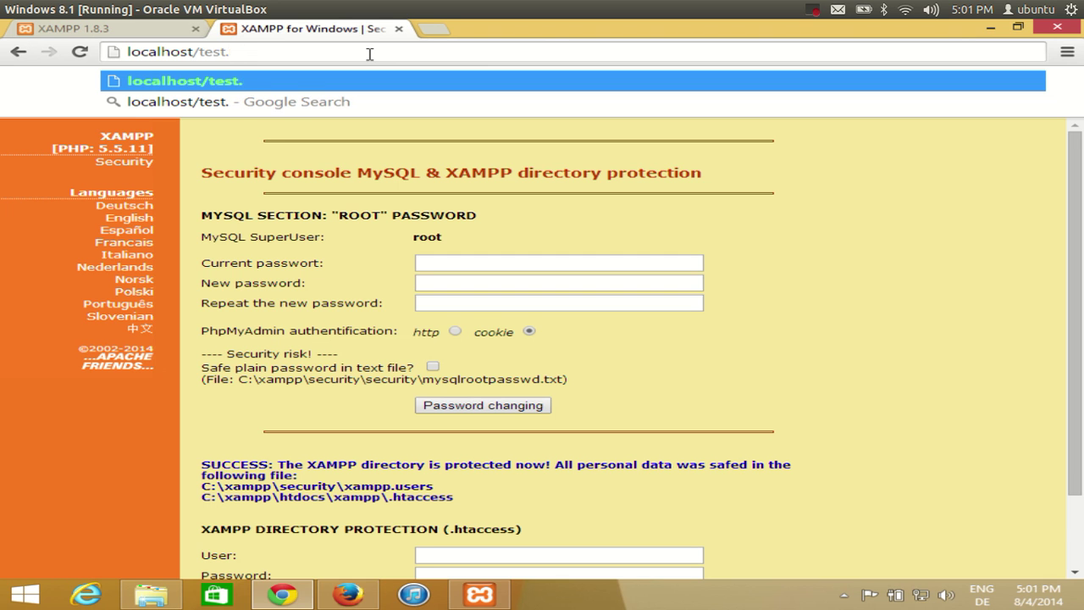
type("txt")
key("Return")
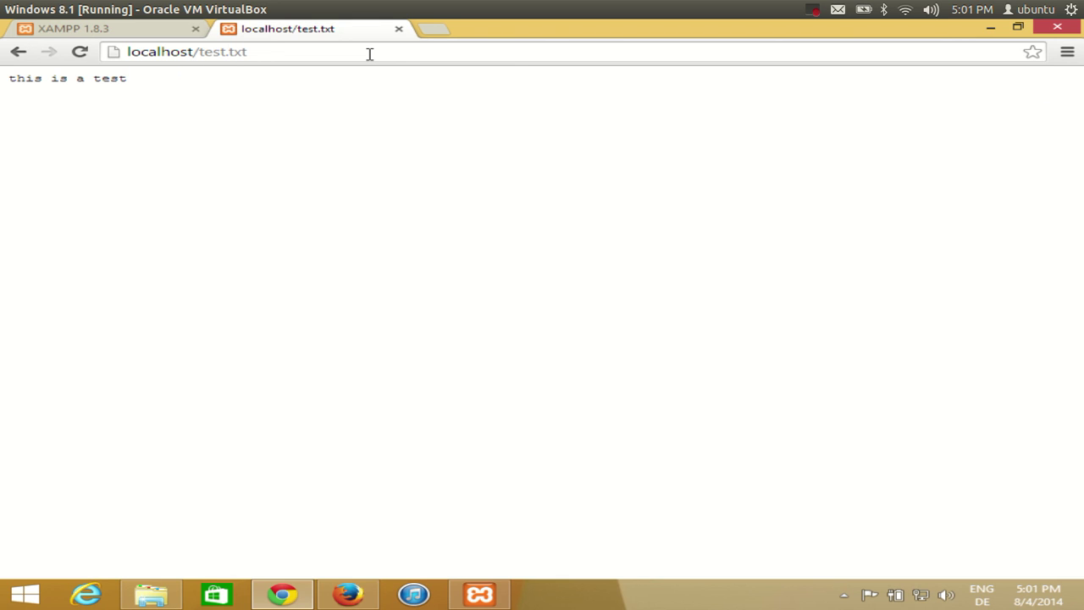
Highlight the served text 'this is a test', then clear the highlight
left_click_drag(128, 78, 160, 79)
left_click(13, 79)
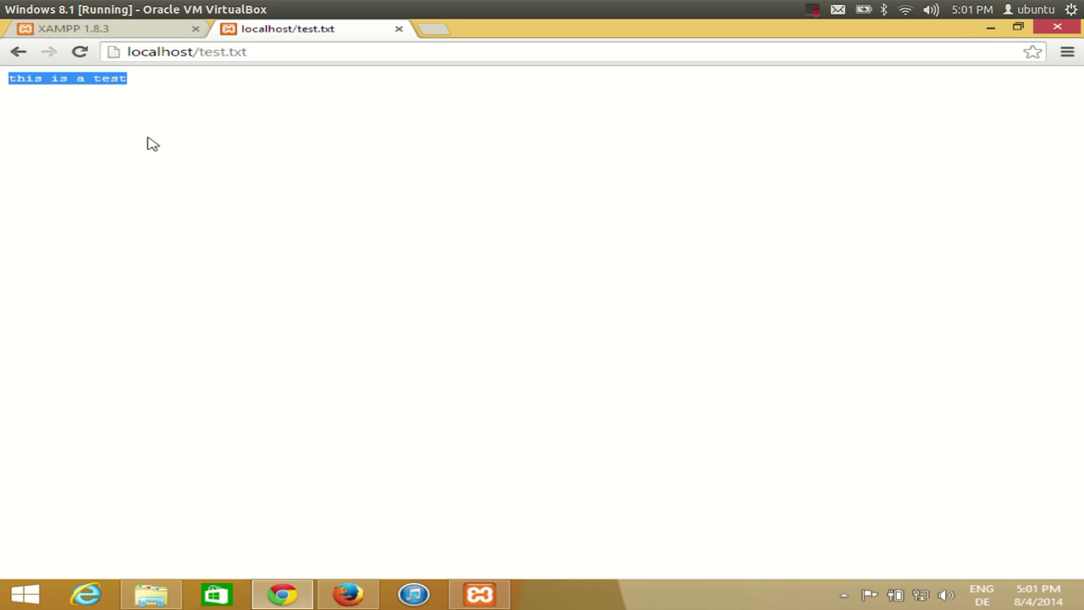
left_click(91, 95)
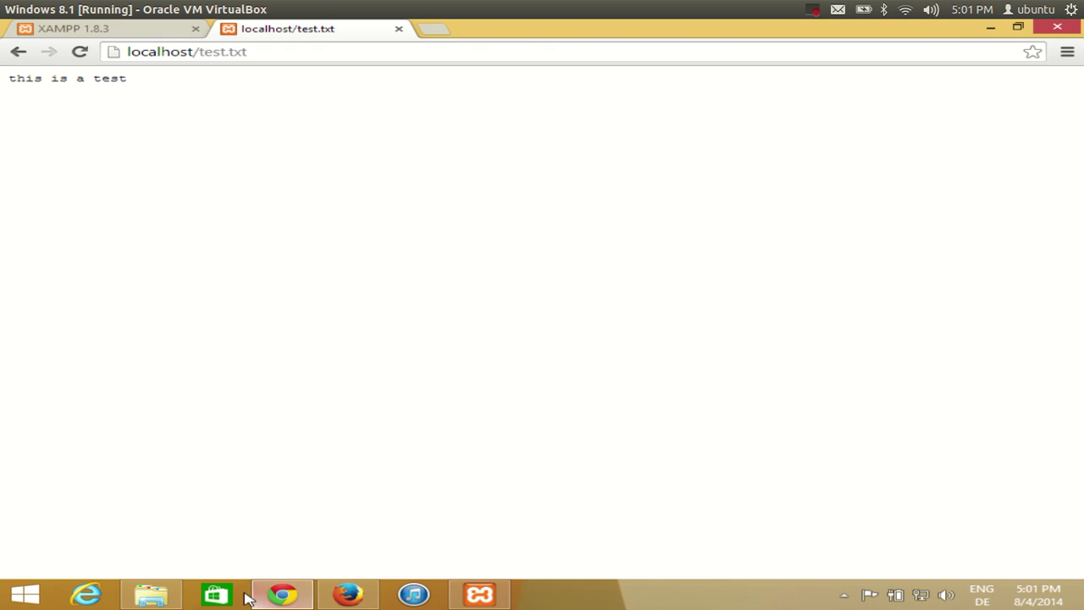
Return to htdocs and reselect the 1 KB test file, then go back to Chrome
left_click(129, 601)
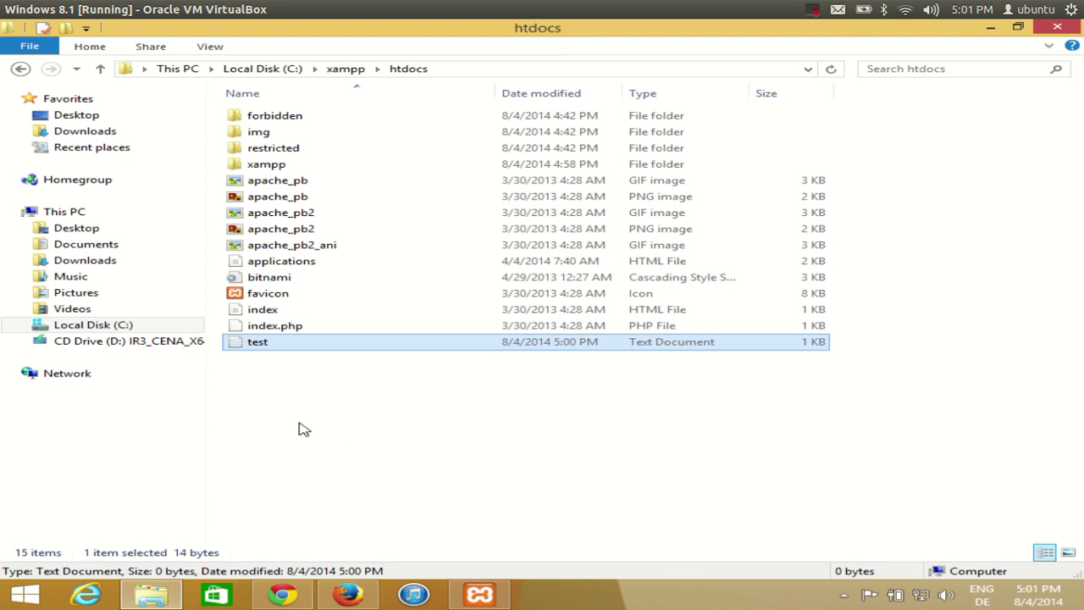
left_click(292, 387)
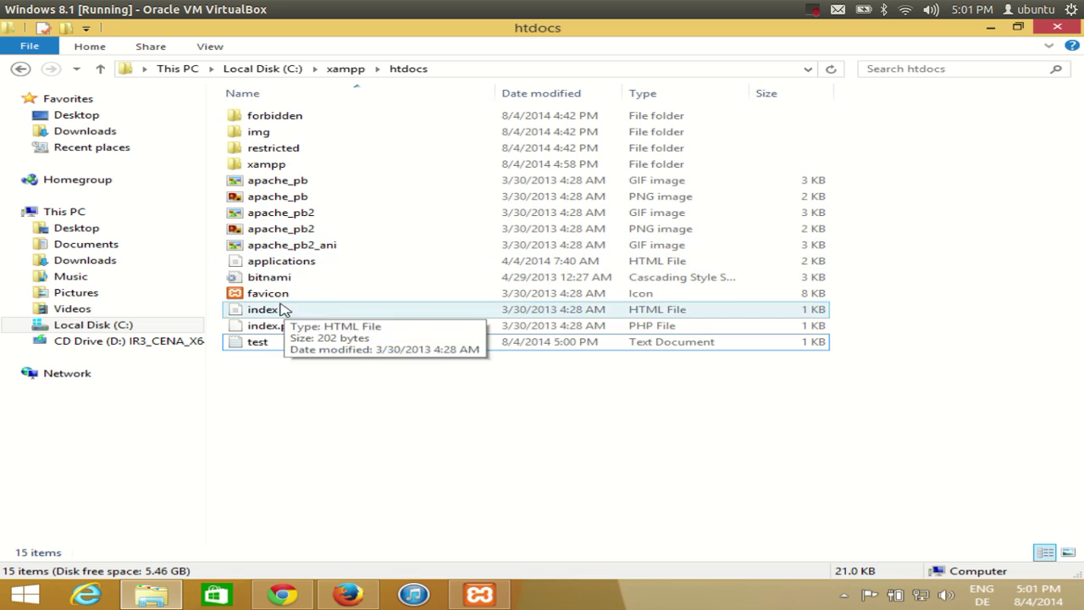
left_click(309, 341)
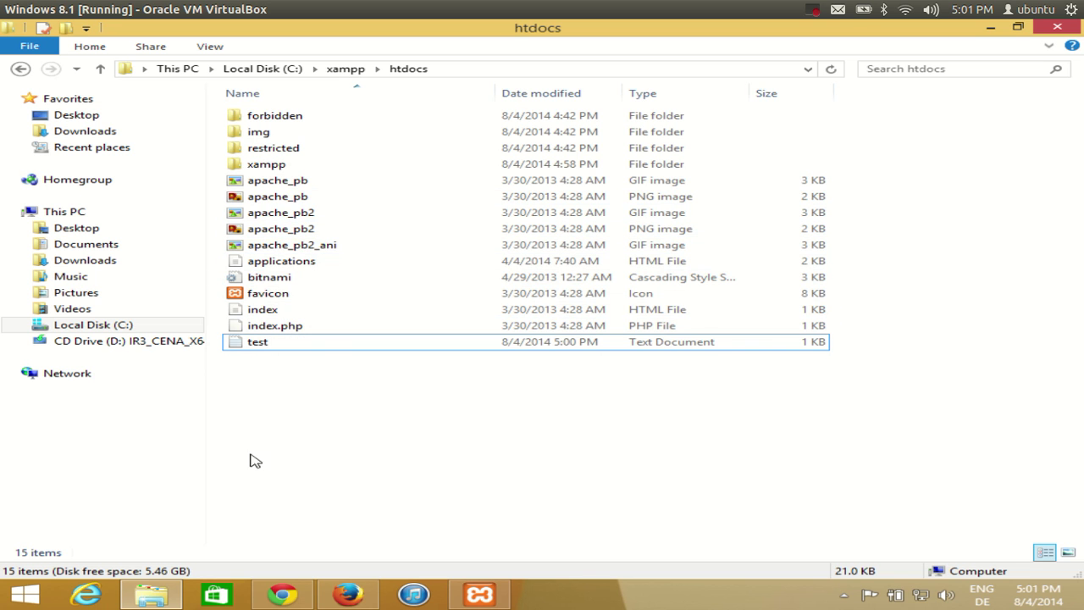
left_click(271, 591)
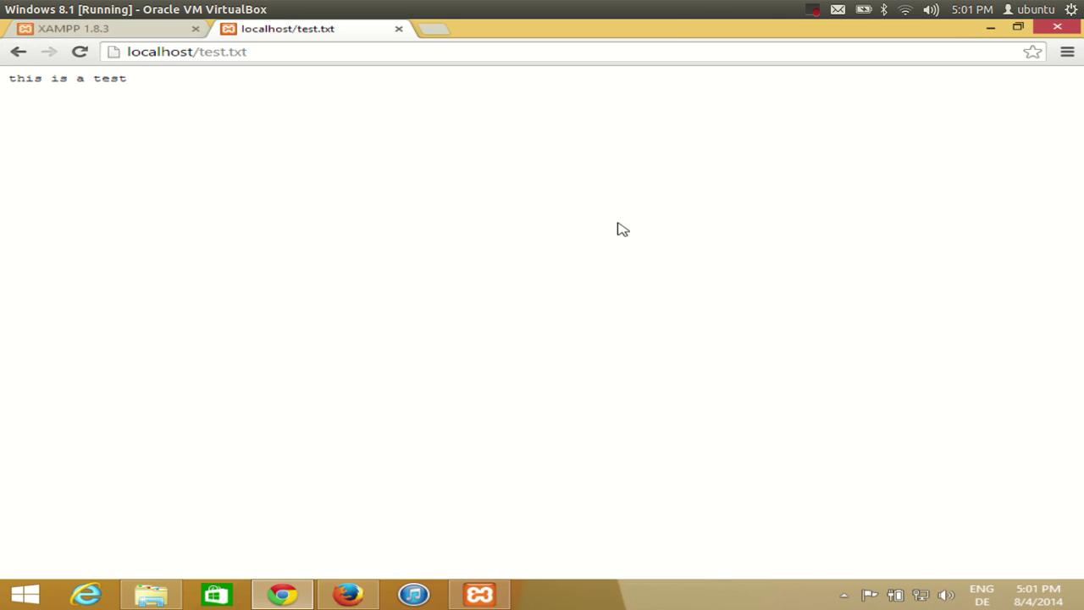
left_click(813, 10)
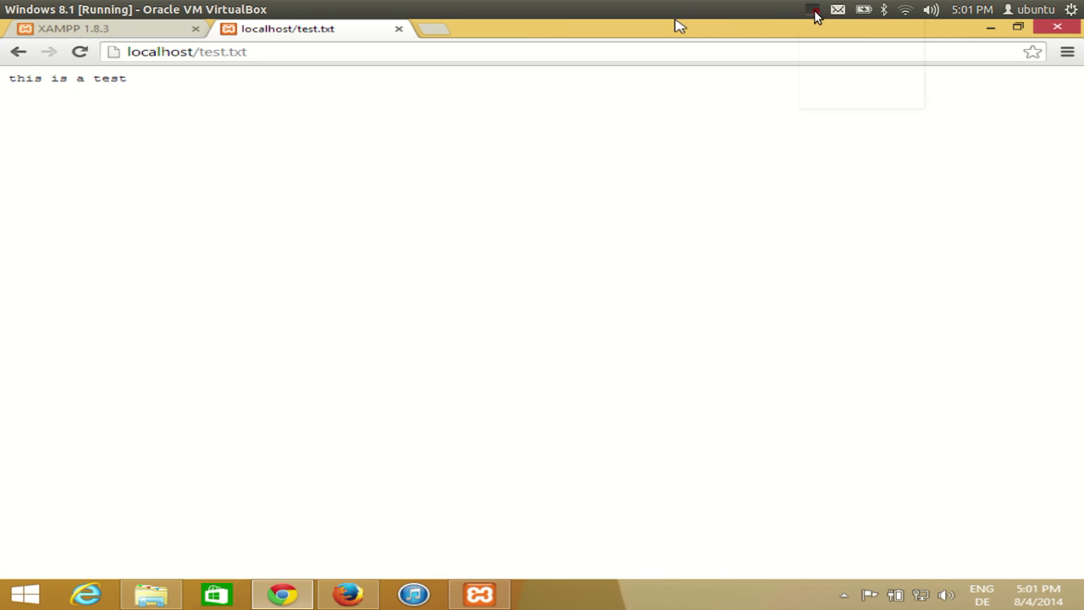